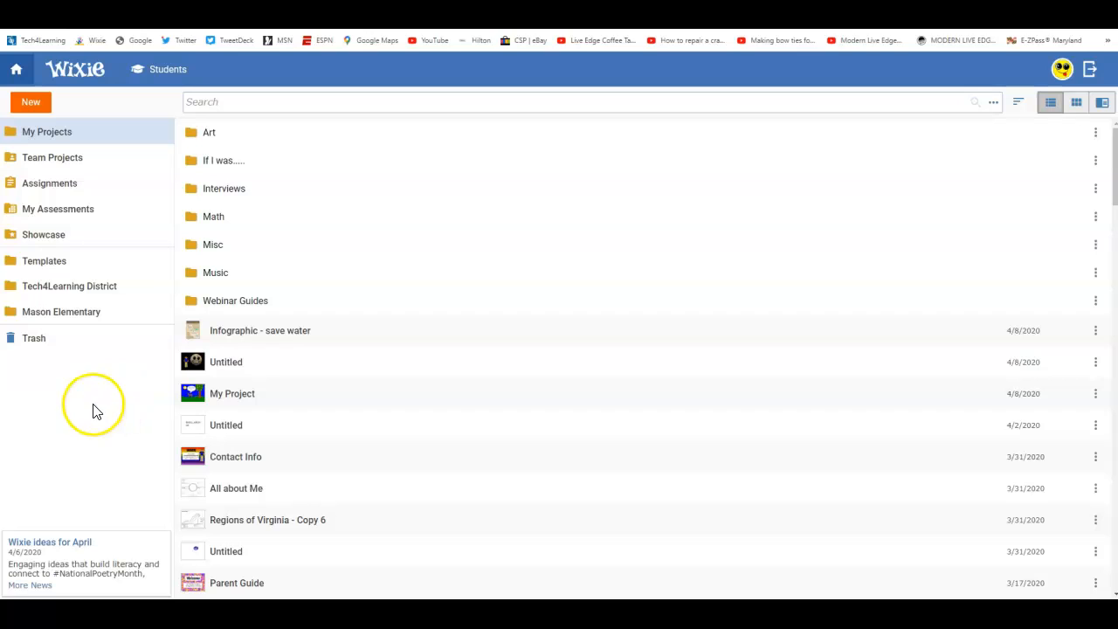
- Create an editable 'KWL - Copy 2' from the Graphic Organizers KWL template
left_click(77, 269)
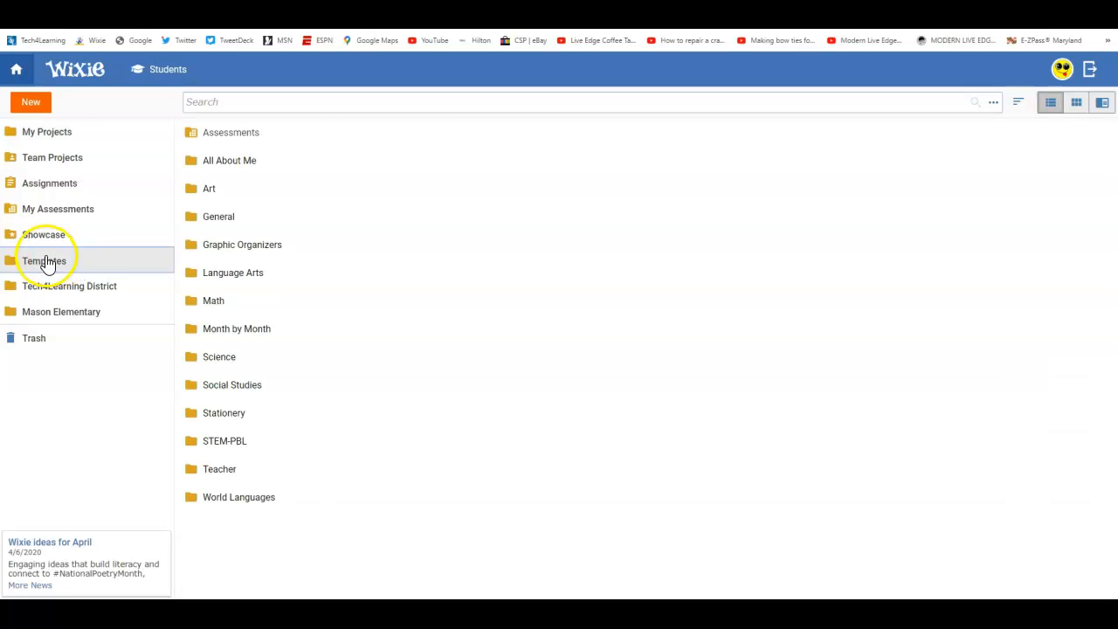
left_click(277, 246)
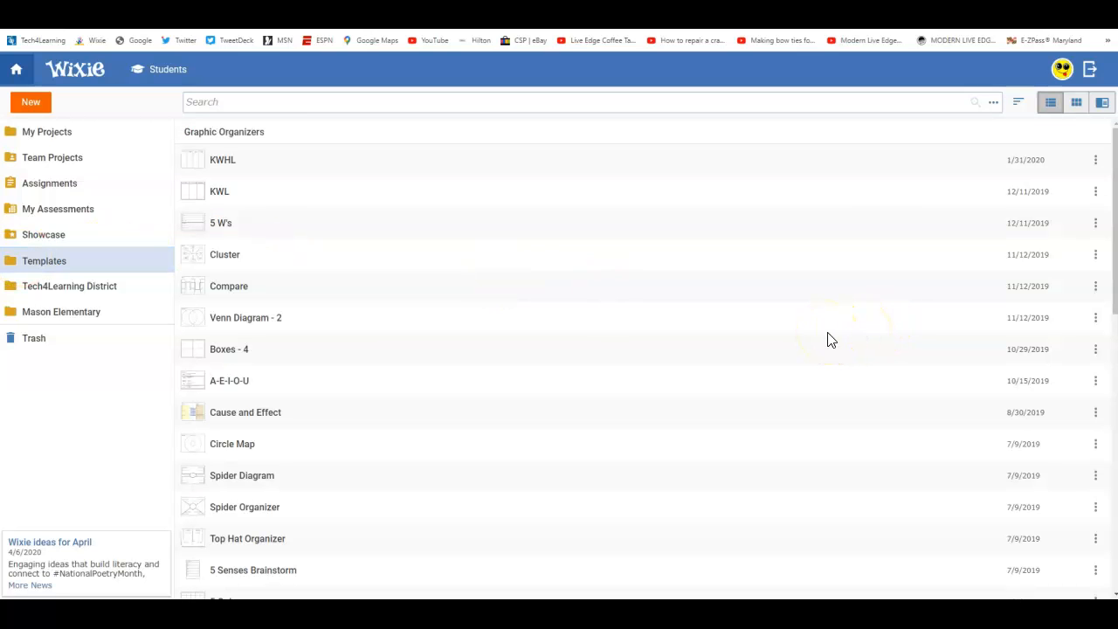
scroll(830, 339, "down", 2)
scroll(829, 339, "down", 3)
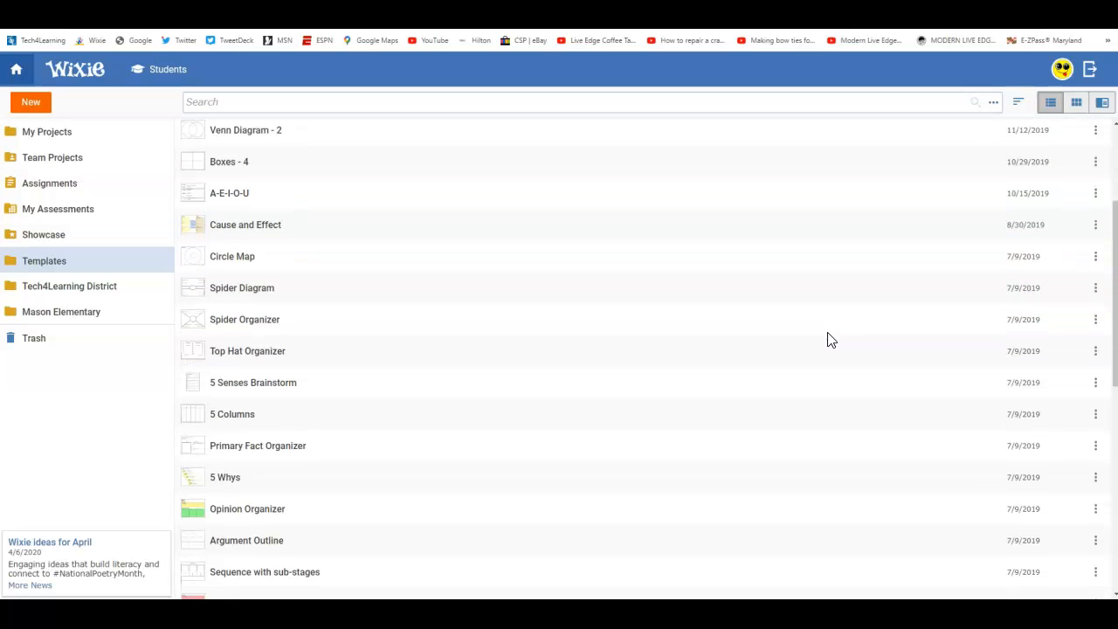
scroll(830, 339, "up", 5)
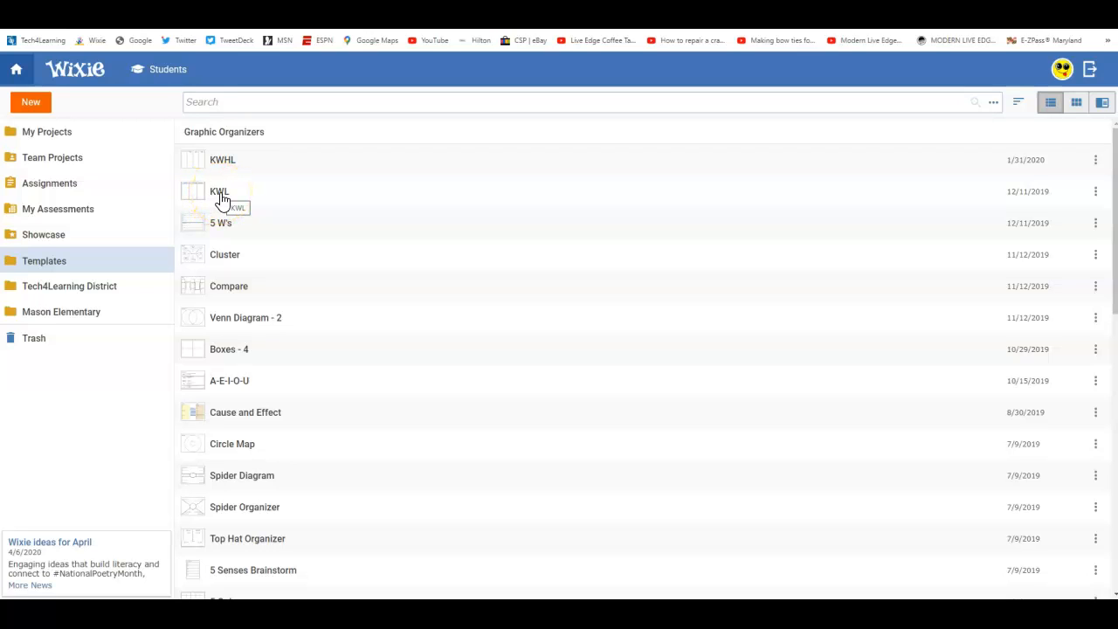
left_click(223, 200)
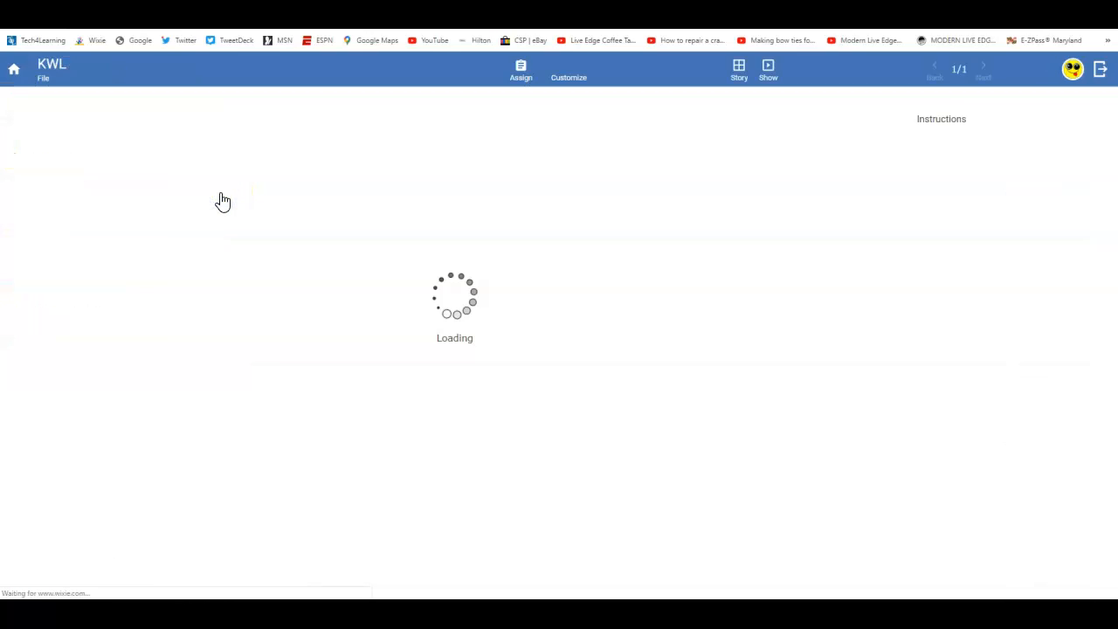
left_click(570, 70)
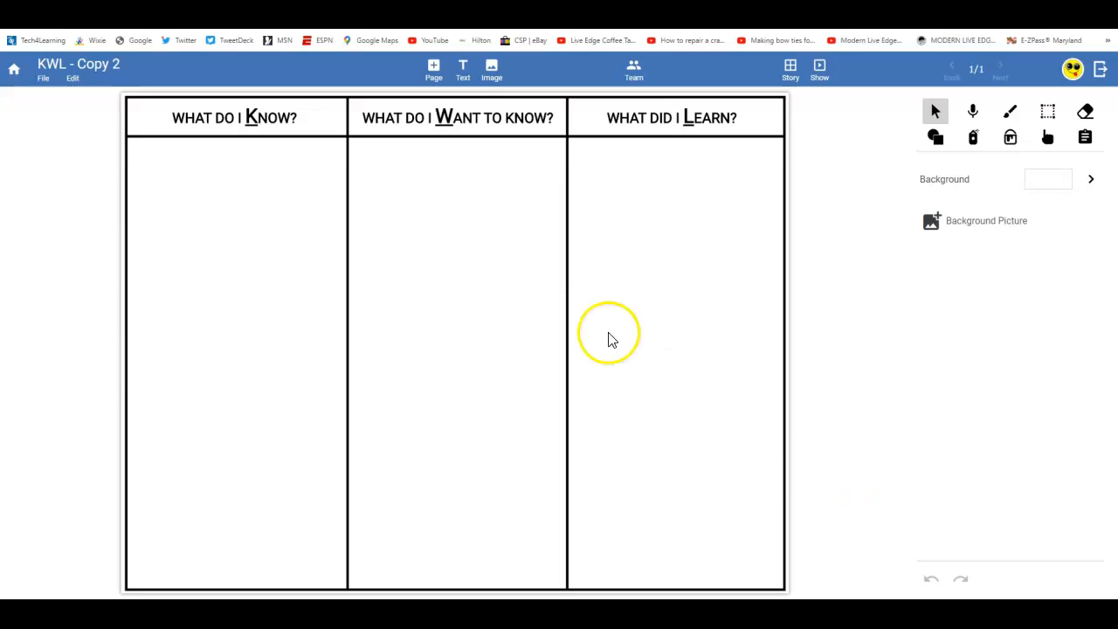
- Unlock the 'What do I Know?' header and select its text
left_click(263, 117)
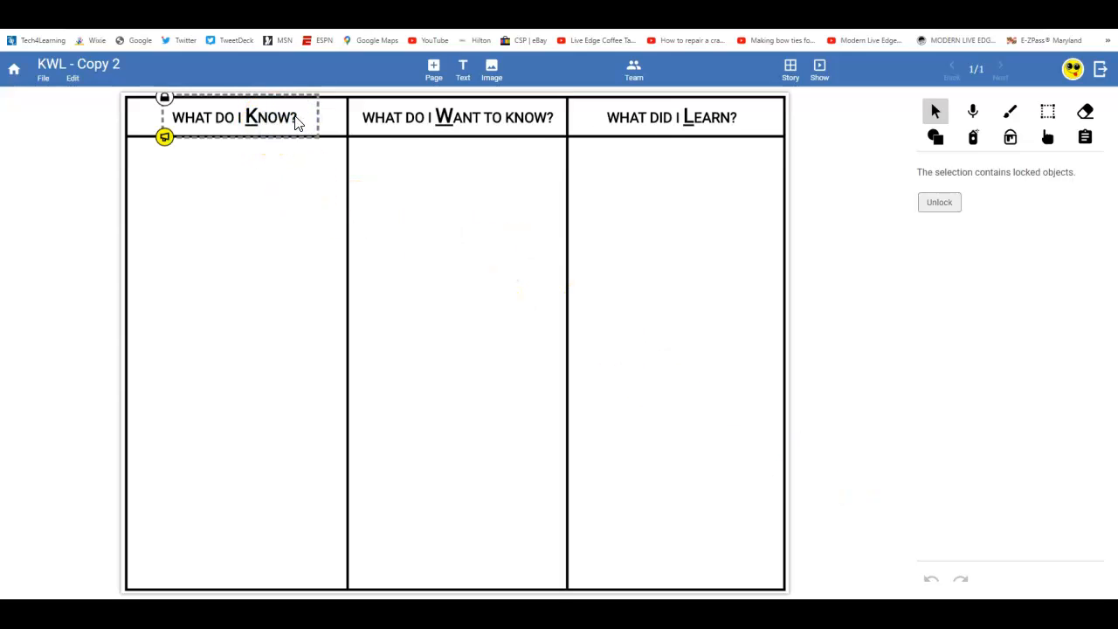
left_click(932, 204)
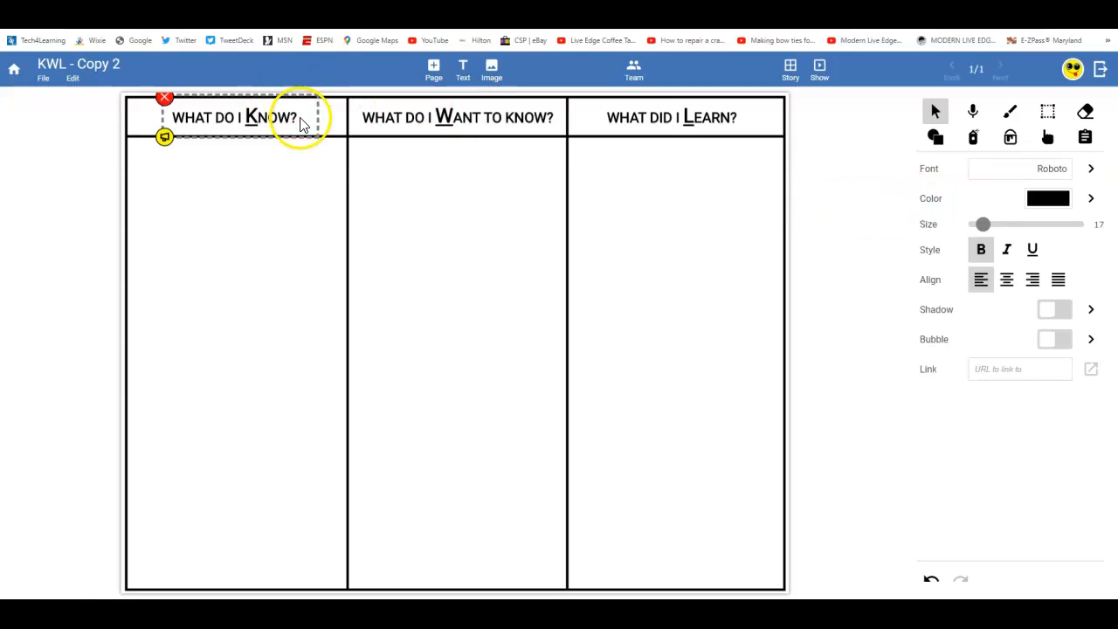
left_click(299, 123)
left_click_drag(302, 121, 174, 116)
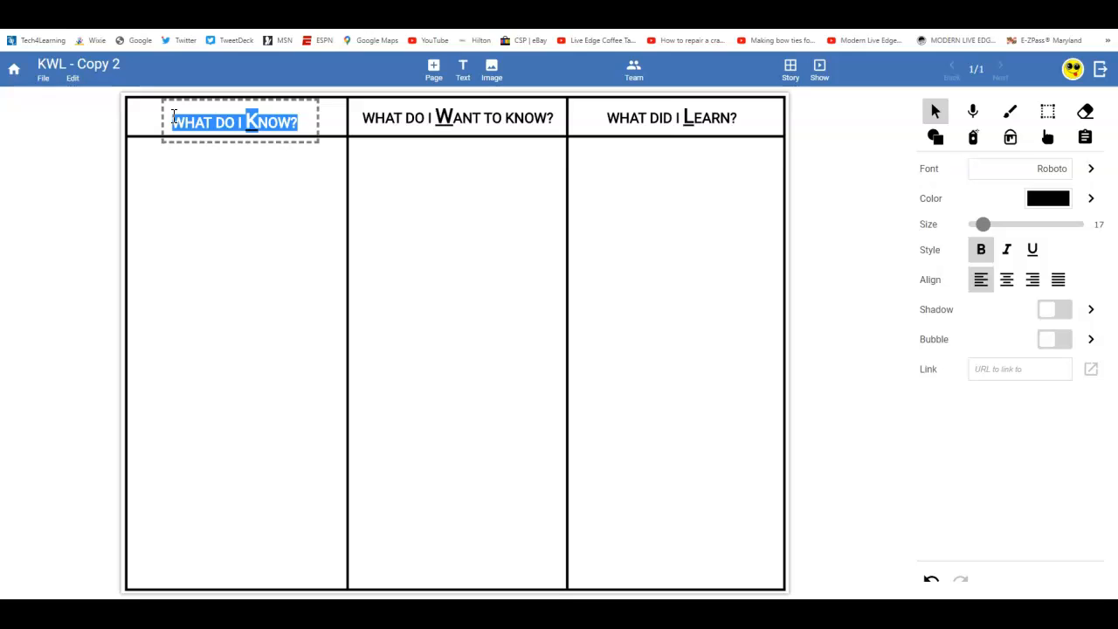
- Retype the header as 'When and where did you live?' and drag it into the first header cell
type("How")
key("BackSpace")
key("BackSpace")
key("BackSpace")
type("Wha")
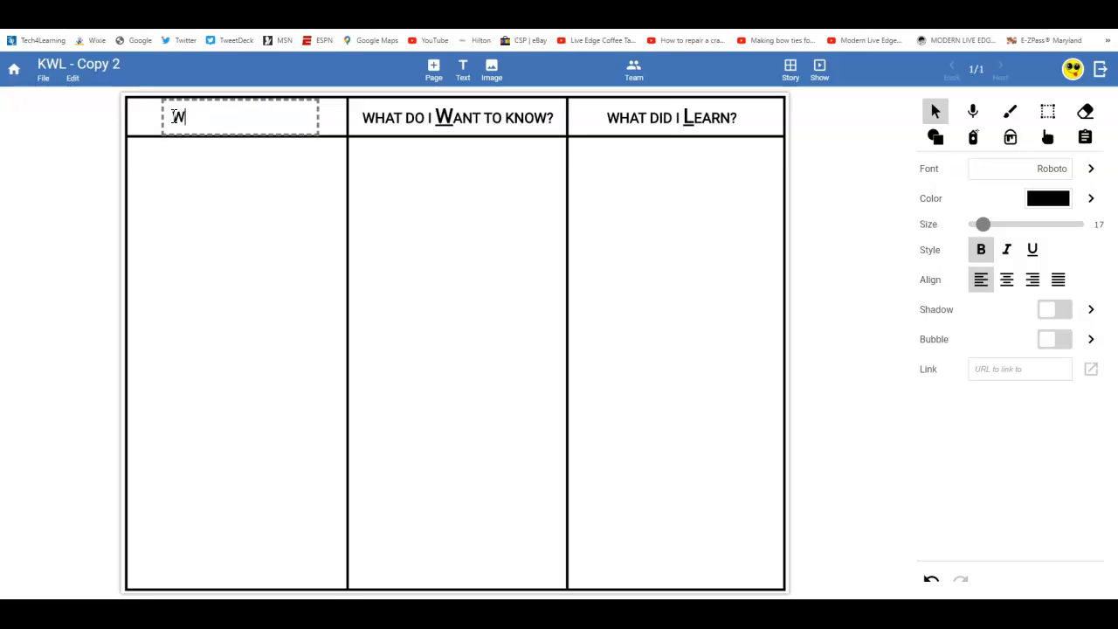
key("BackSpace")
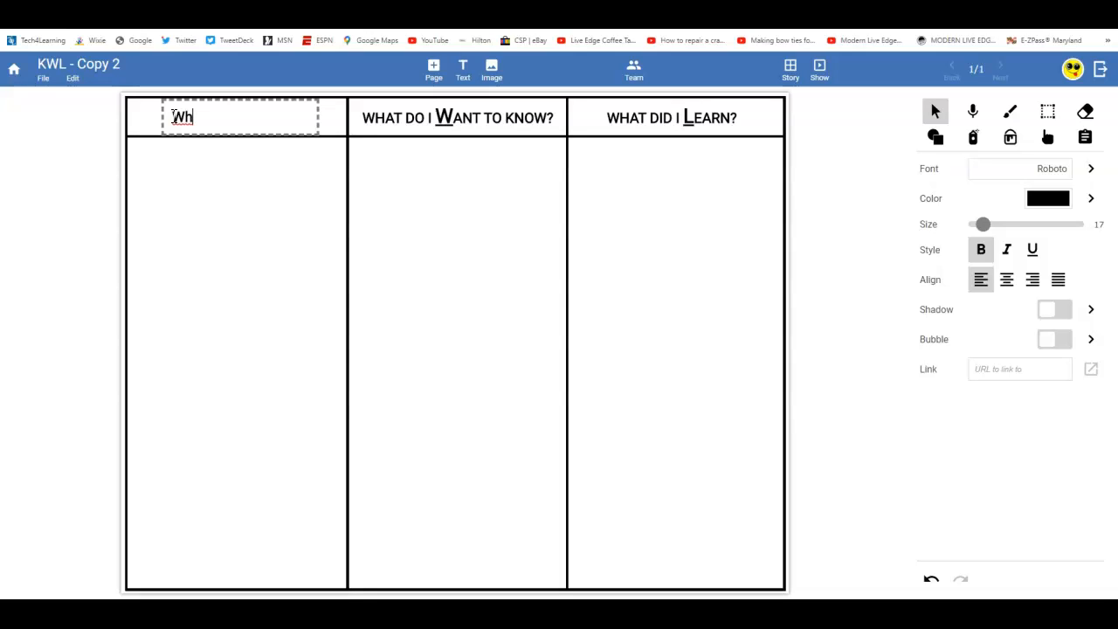
type("en did you libe")
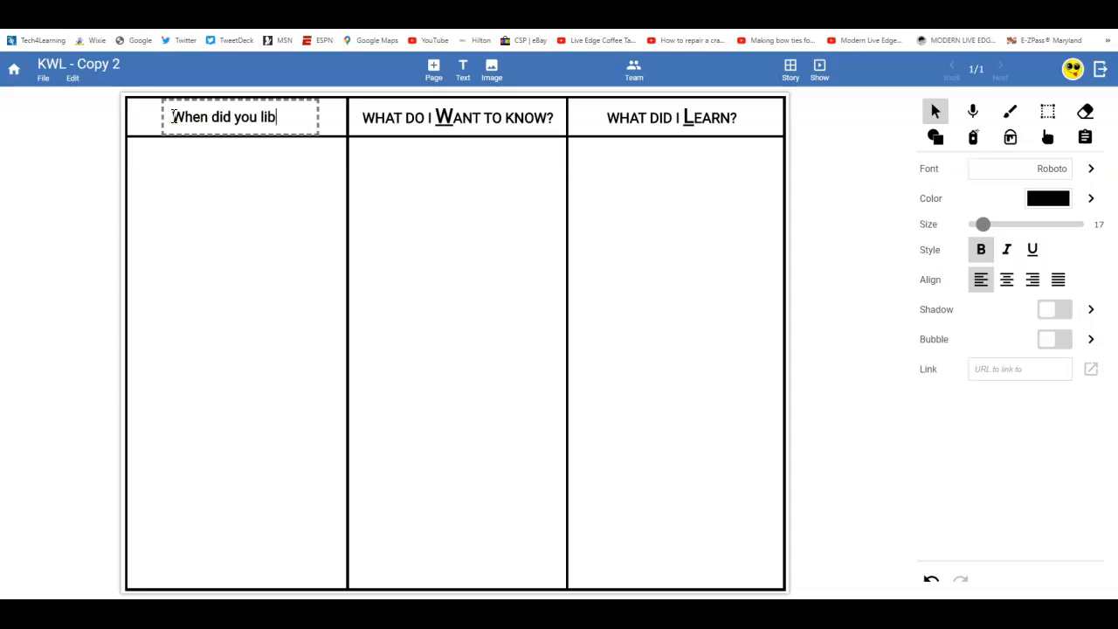
key("BackSpace")
key("BackSpace")
type("ve")
key("BackSpace")
key("BackSpace")
key("BackSpace")
key("BackSpace")
key("BackSpace")
key("BackSpace")
key("BackSpace")
key("BackSpace")
key("BackSpace")
key("BackSpace")
key("BackSpace")
key("BackSpace")
type("and where did you l")
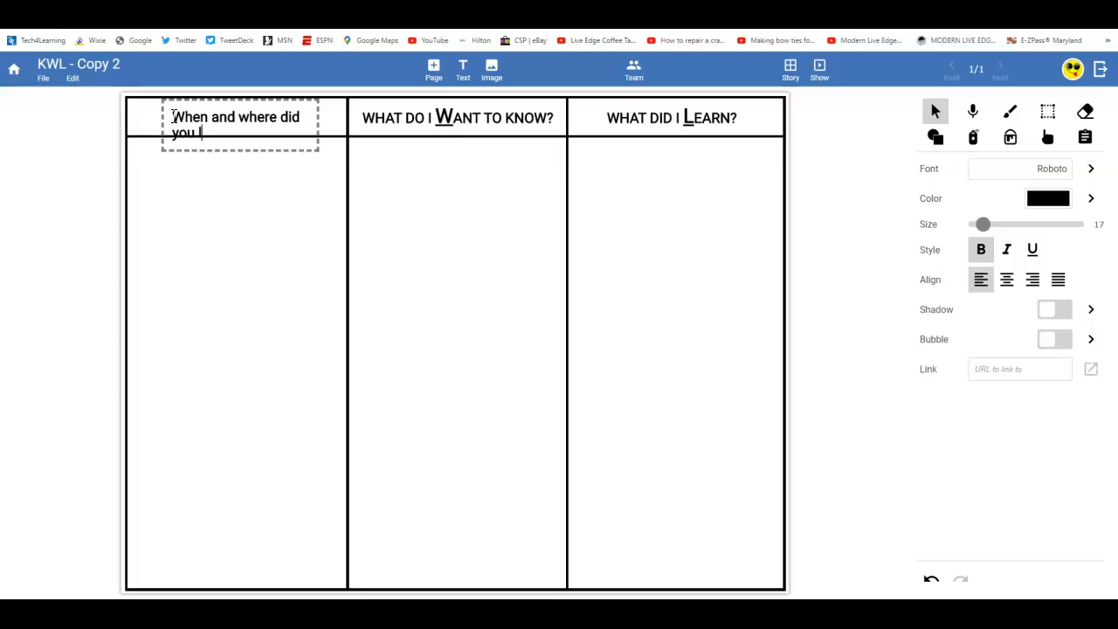
type("ive?")
left_click(225, 189)
left_click_drag(224, 121, 189, 113)
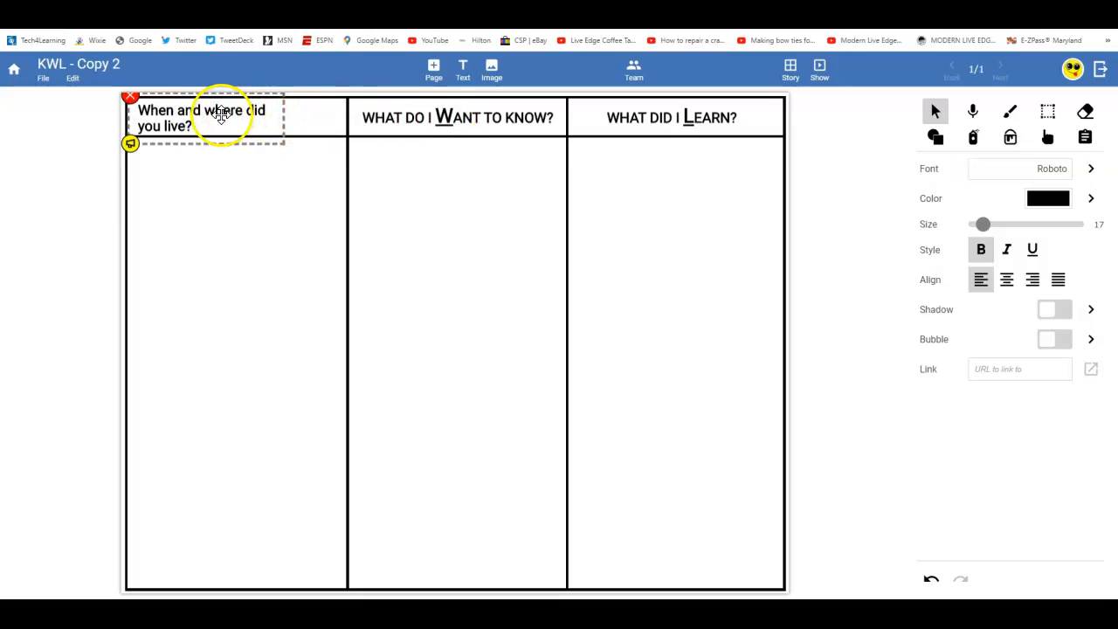
- Make the first header scalable and widen it to fill its cell on one line
left_click(73, 78)
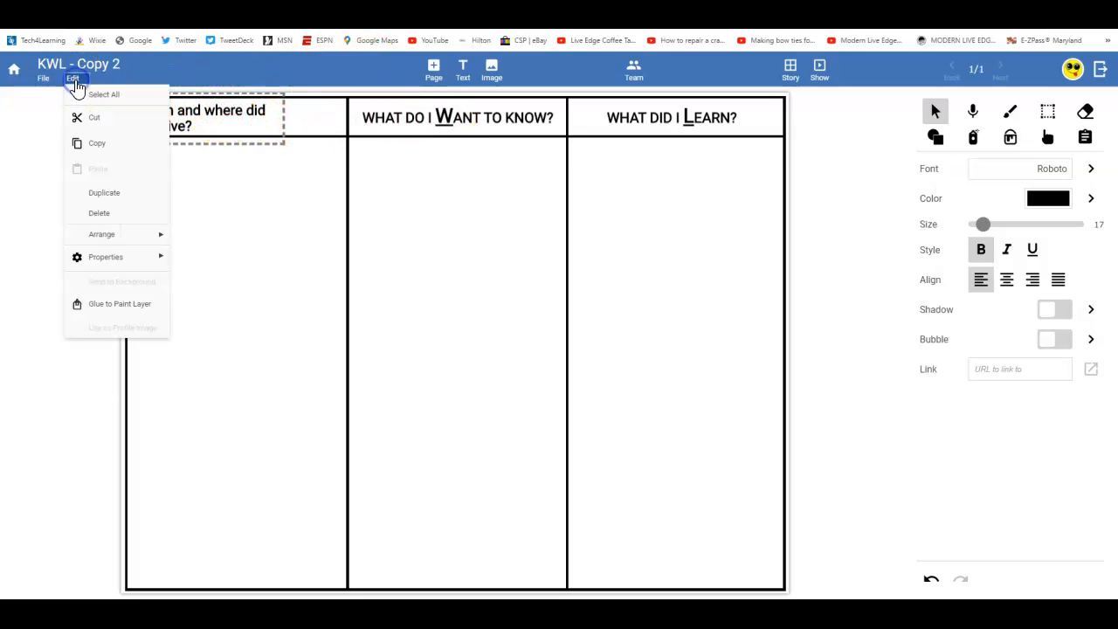
mouse_move(137, 257)
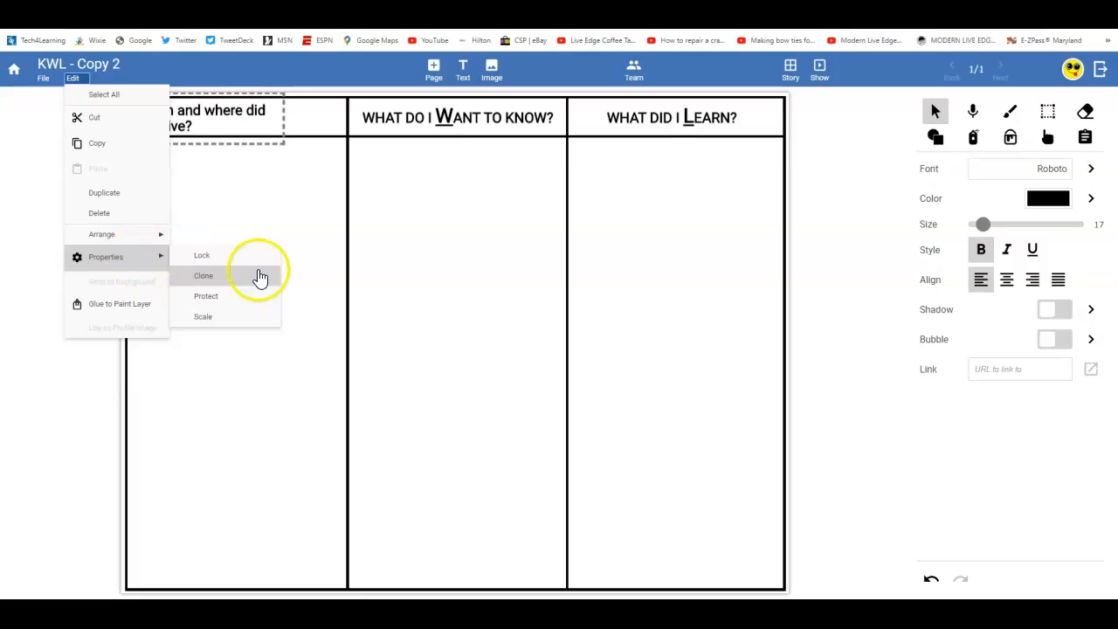
left_click(247, 320)
left_click_drag(283, 143, 349, 119)
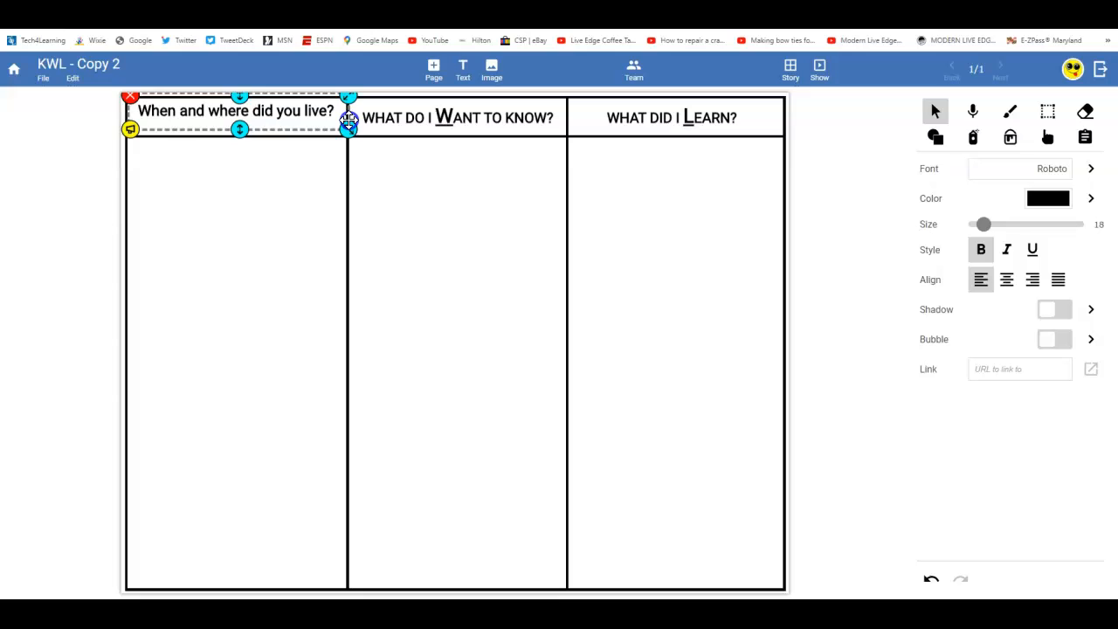
- Unlock the 'What do I Want to Know?' header, make it scalable, then deselect it
left_click(500, 116)
left_click(928, 202)
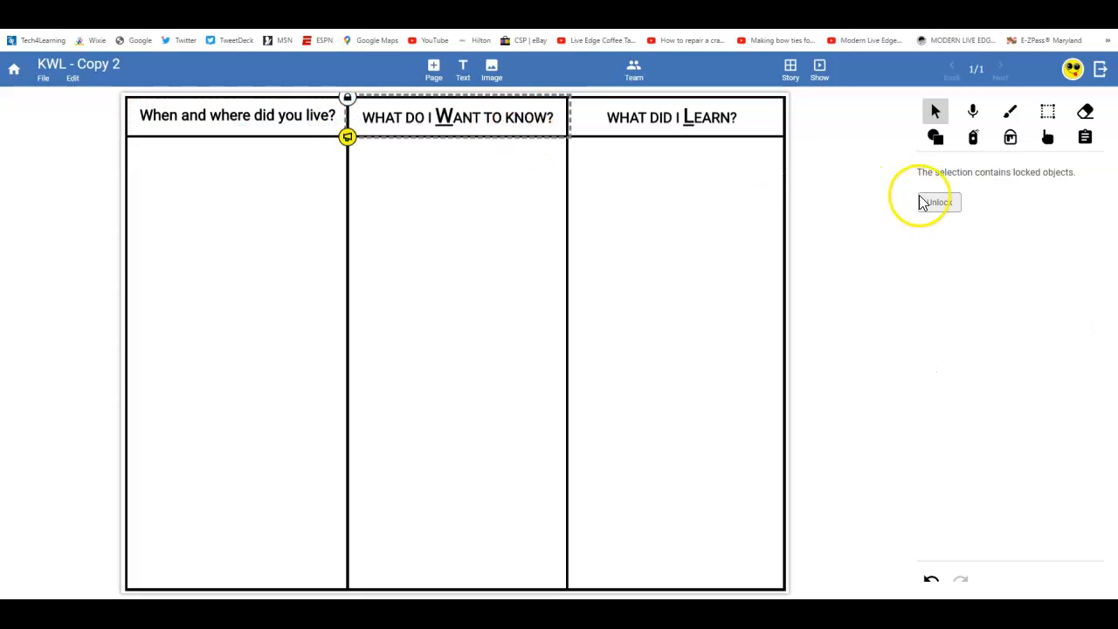
left_click(75, 79)
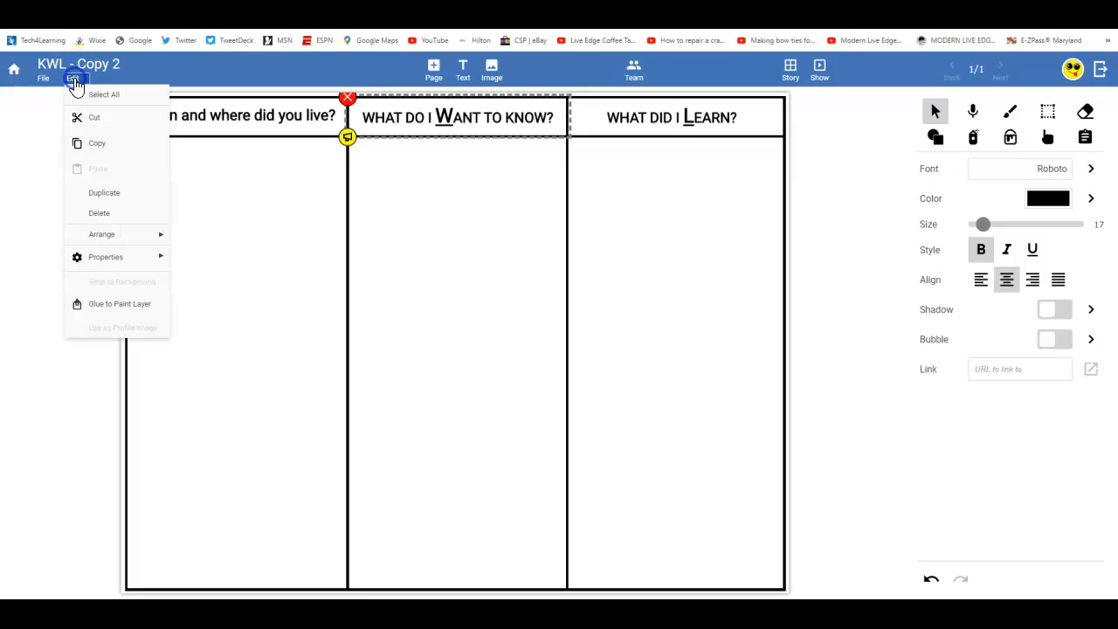
mouse_move(138, 257)
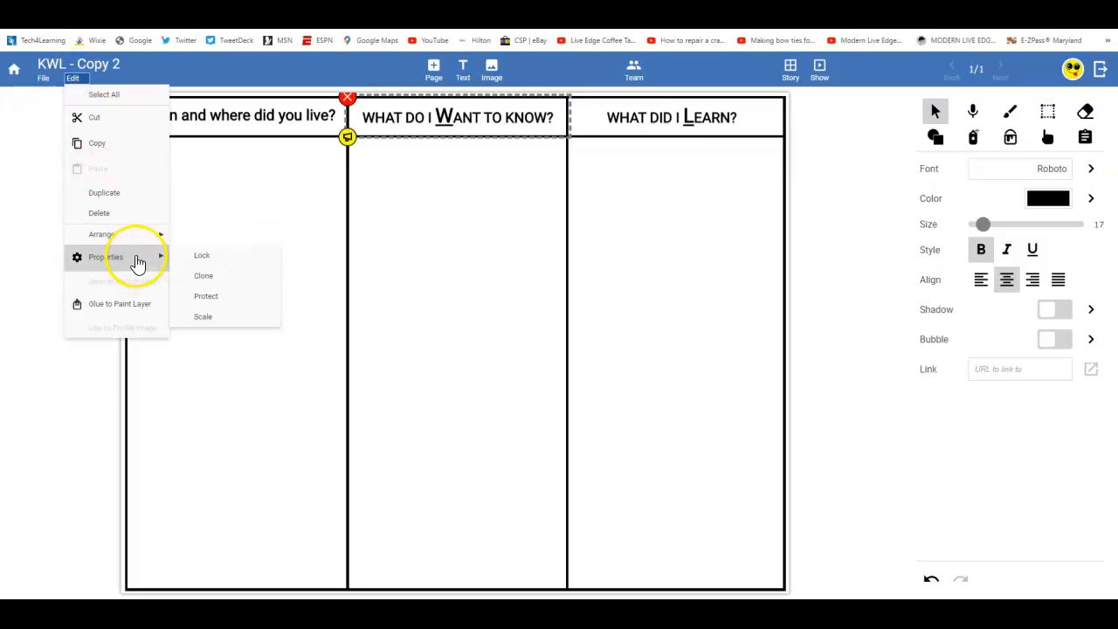
left_click(238, 315)
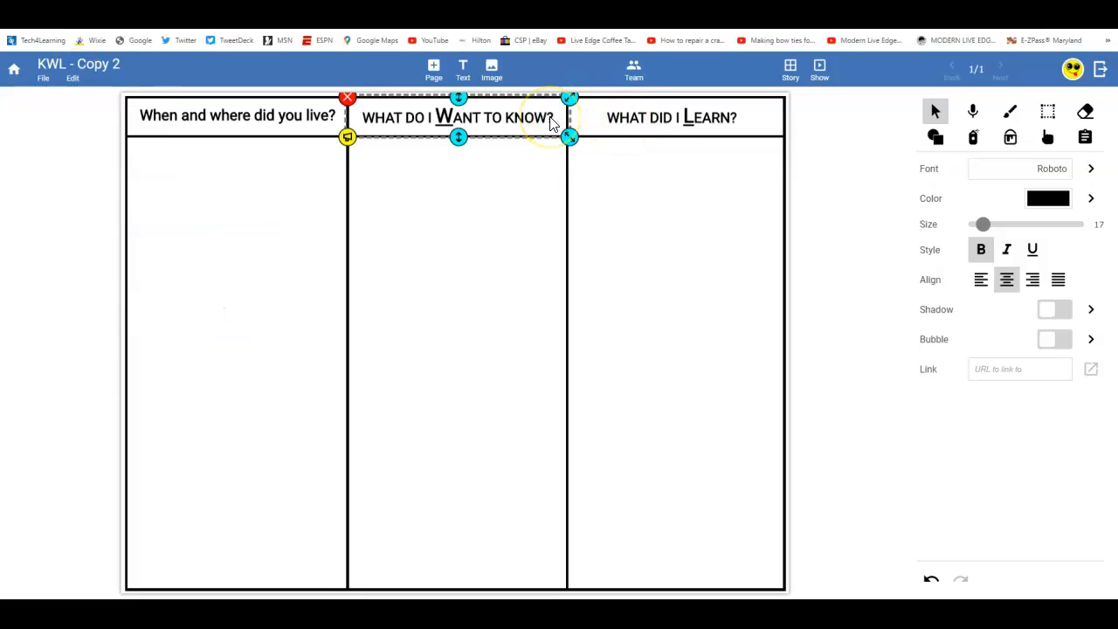
left_click(708, 119)
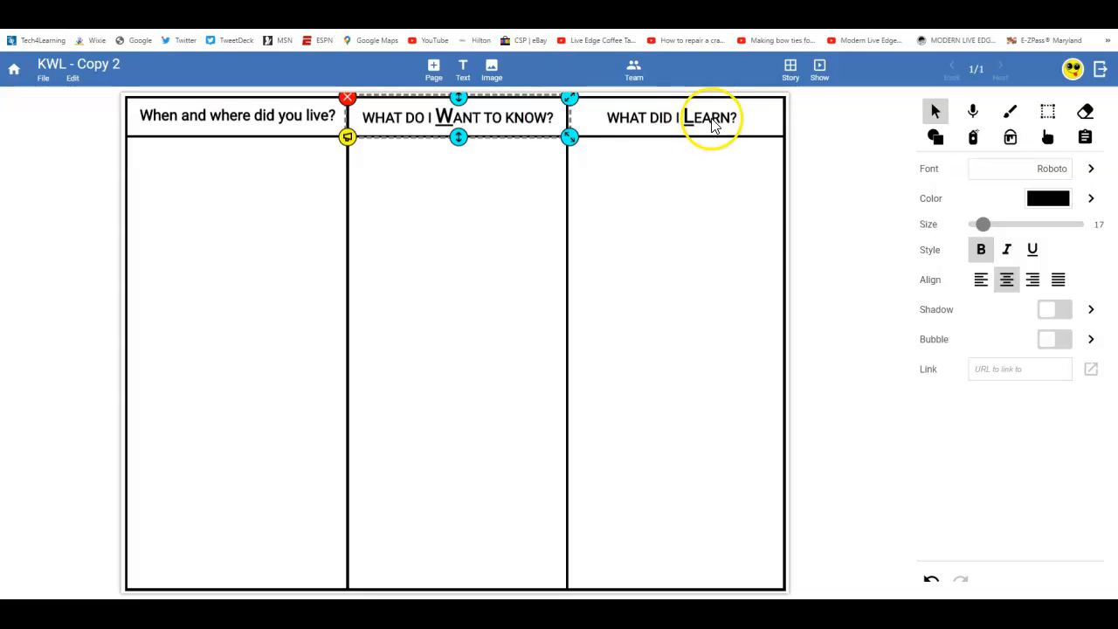
left_click(664, 148)
left_click(475, 268)
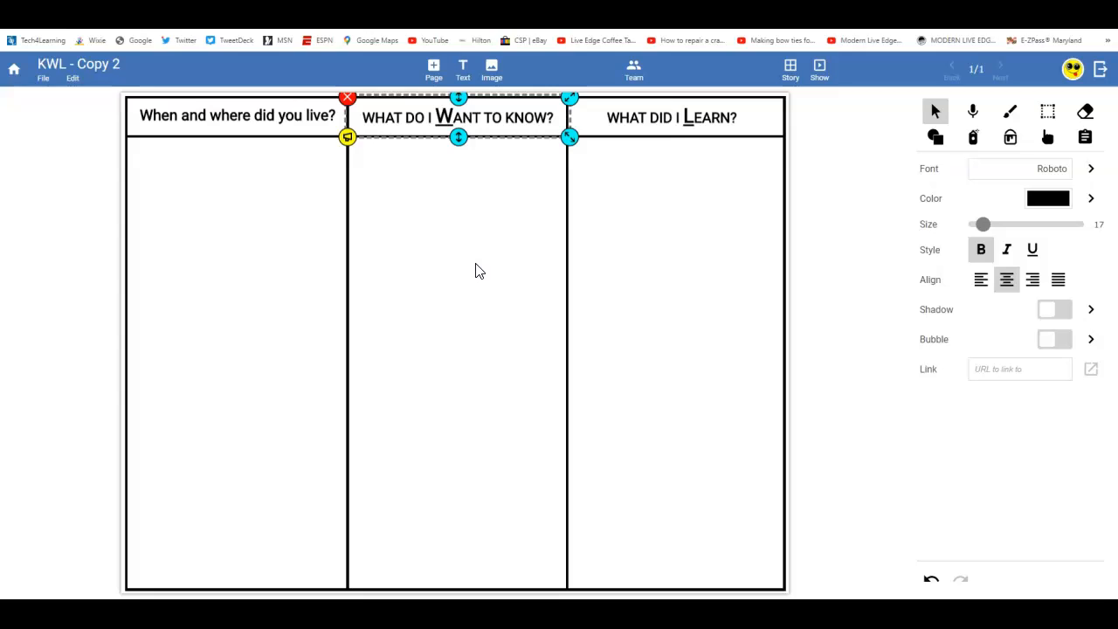
left_click(421, 401)
left_click(841, 252)
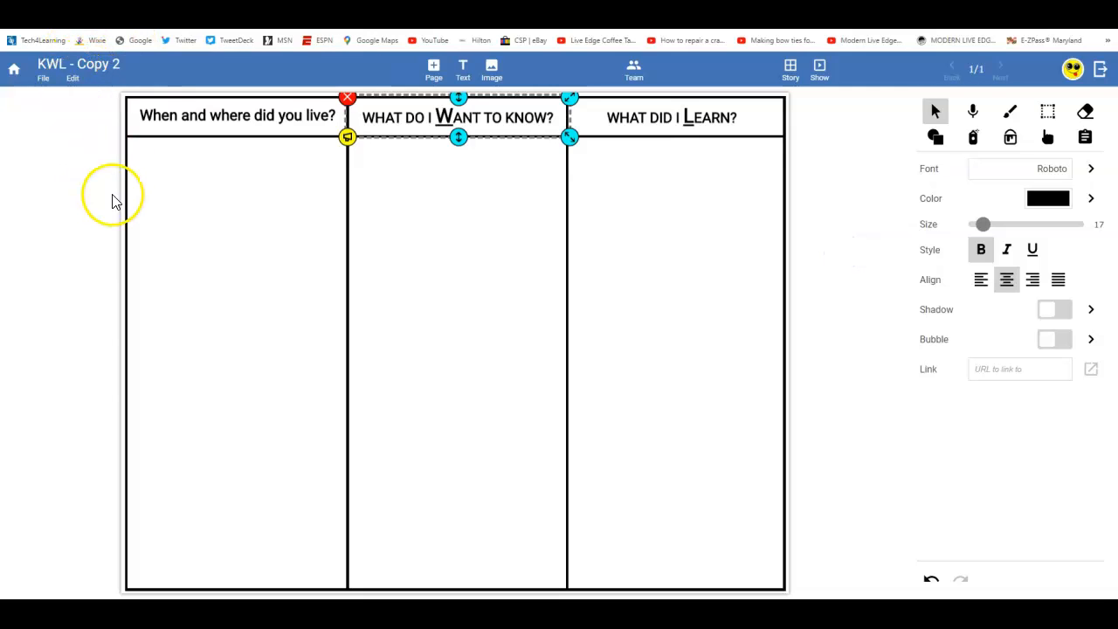
left_click(139, 200)
- Duplicate the KWL page, then reopen page 1 from the Story overview
left_click(73, 78)
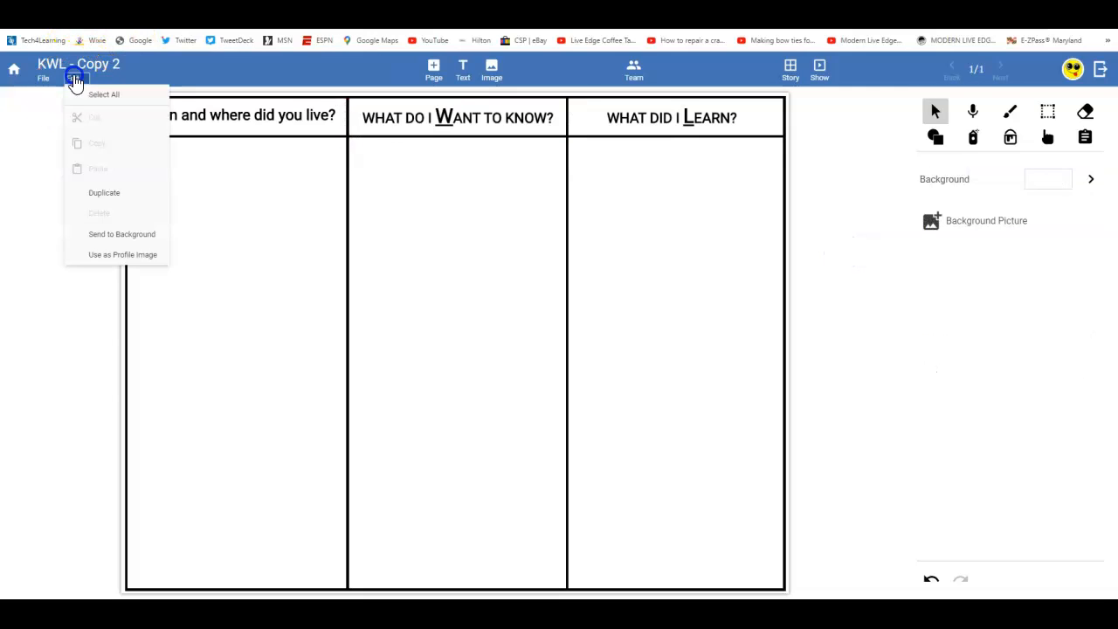
left_click(114, 192)
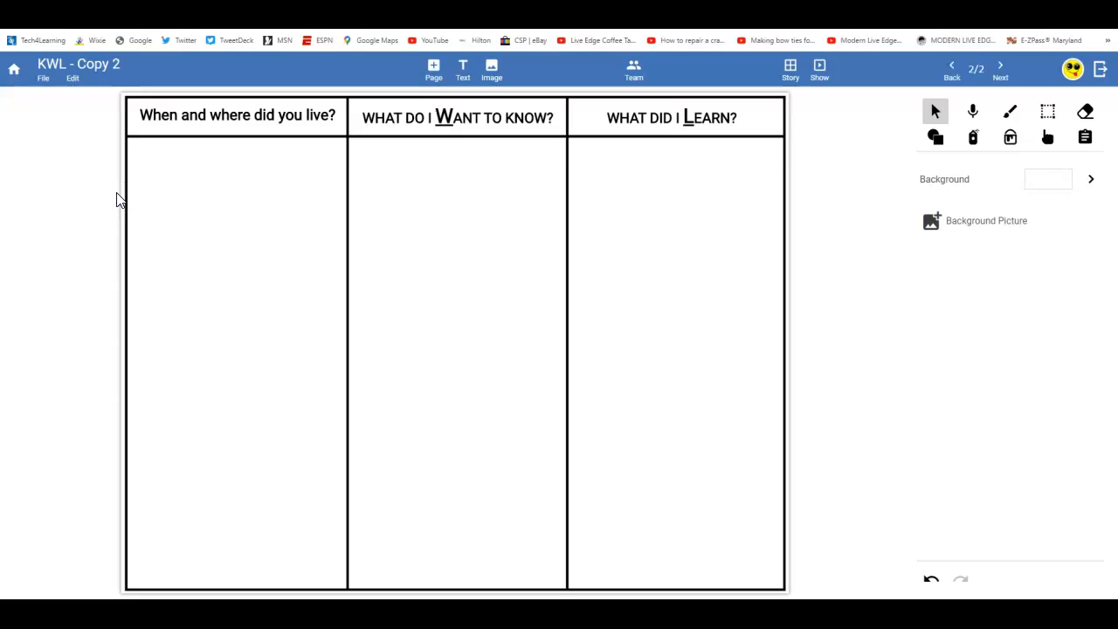
left_click(791, 70)
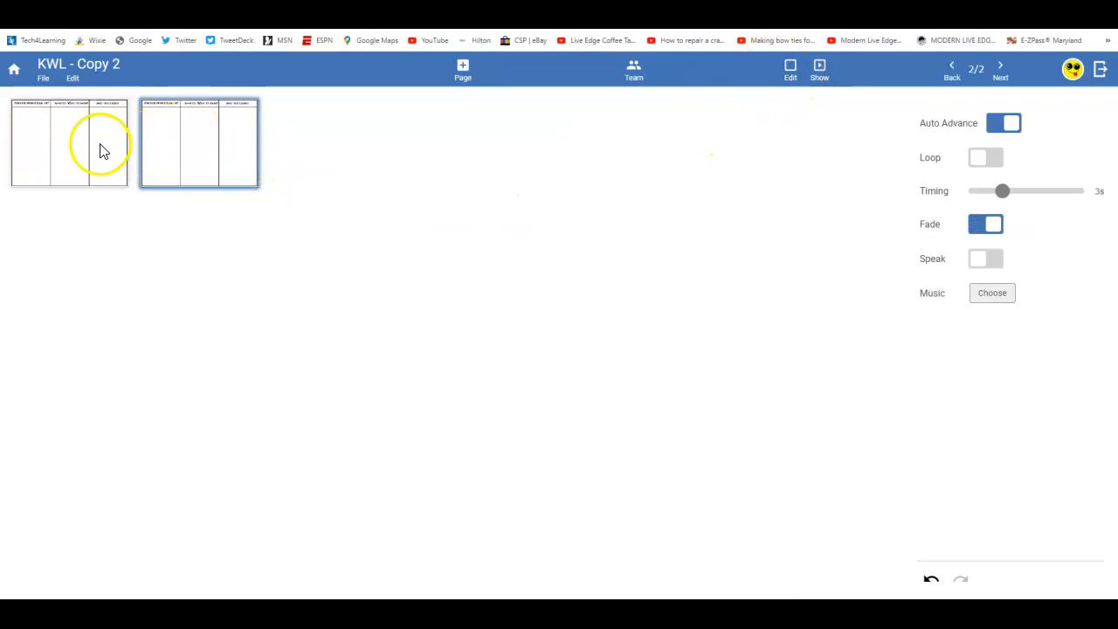
left_click(62, 153)
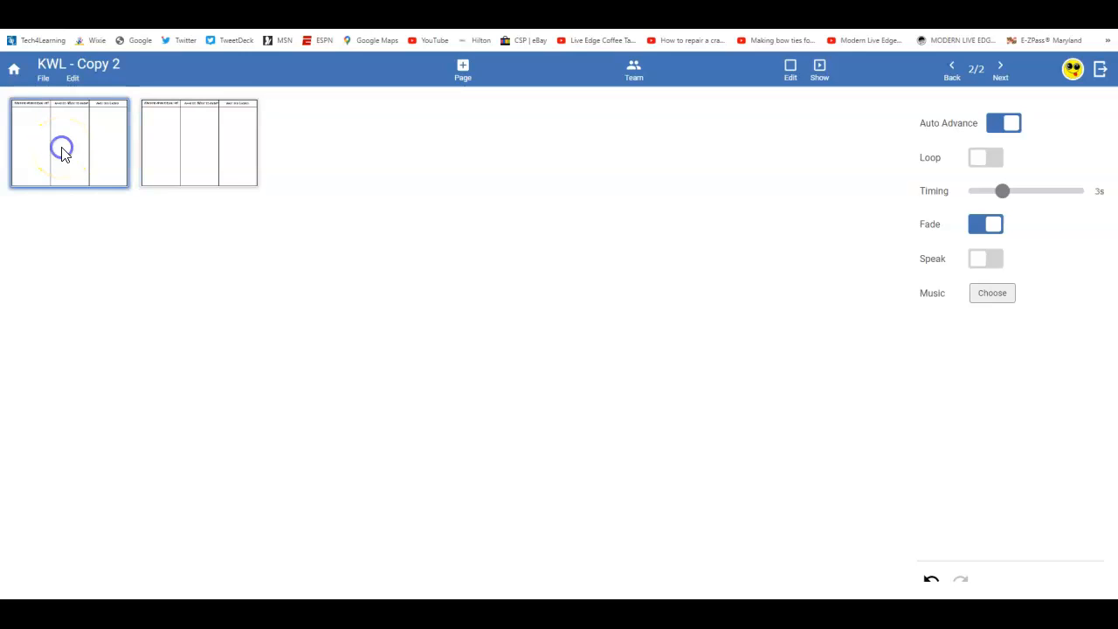
double_click(61, 149)
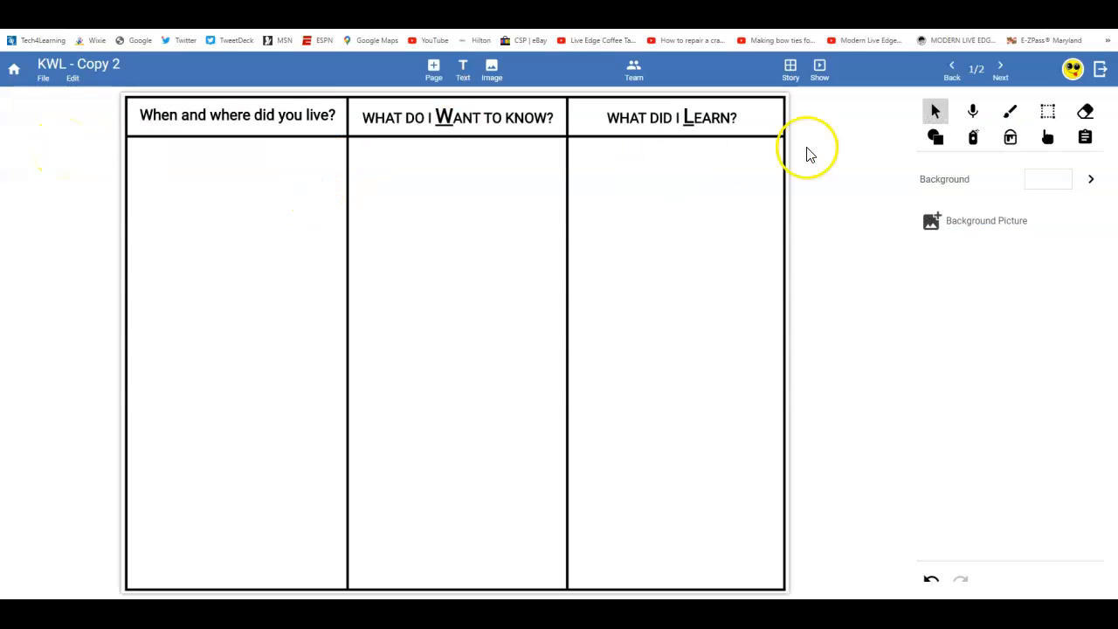
- Display page 1's instructions about writing Know, Want to know, and Learned in the columns
left_click(1085, 137)
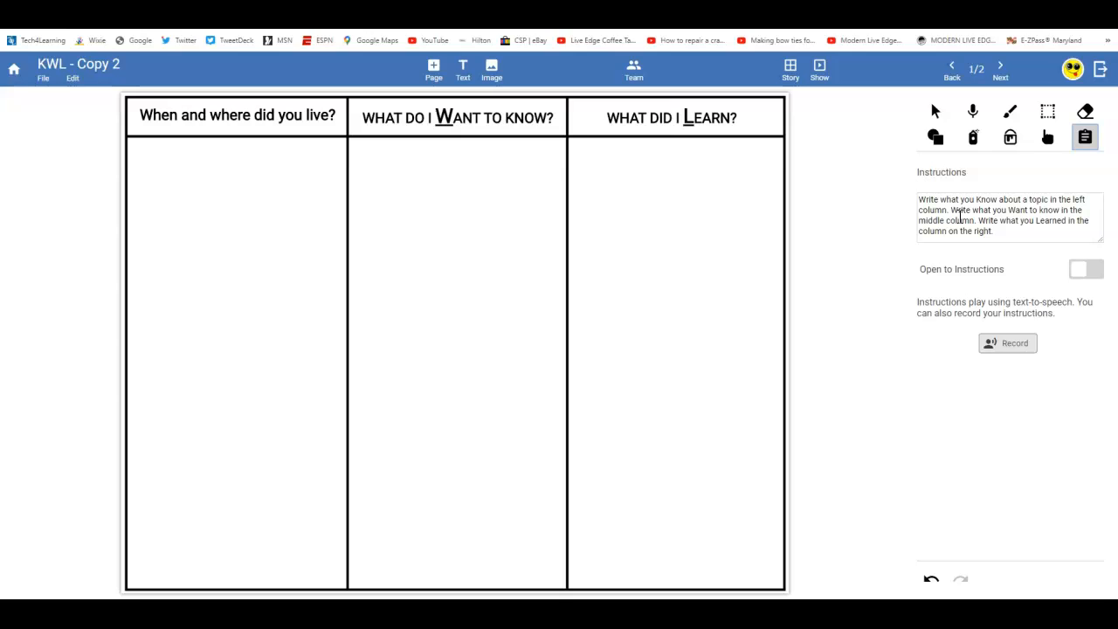
- Switch on Open to Instructions for page 1's KWL organizer
left_click(936, 112)
left_click(1084, 137)
left_click(935, 110)
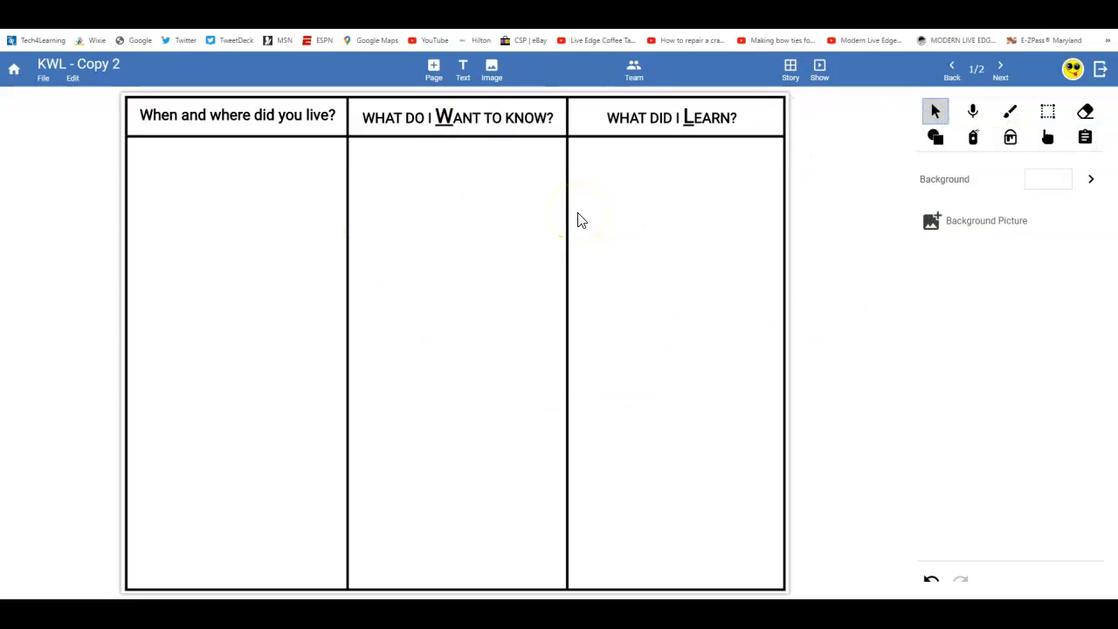
left_click(1085, 137)
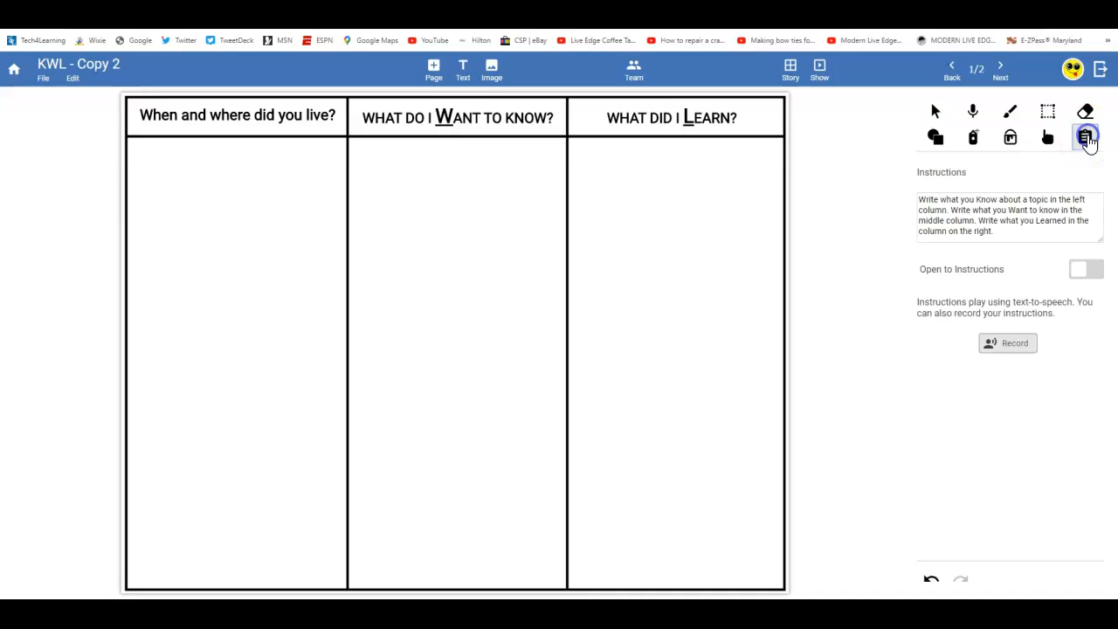
left_click(1084, 269)
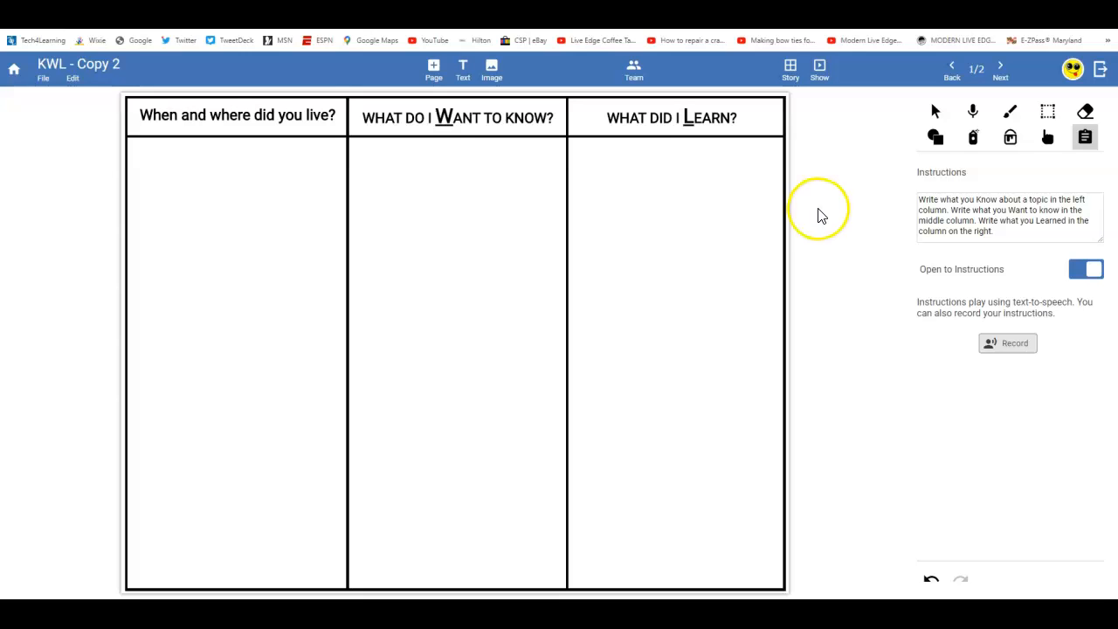
- Add an 'Add text here' box at the top of page 1's left column
left_click(464, 70)
left_click_drag(445, 336, 194, 177)
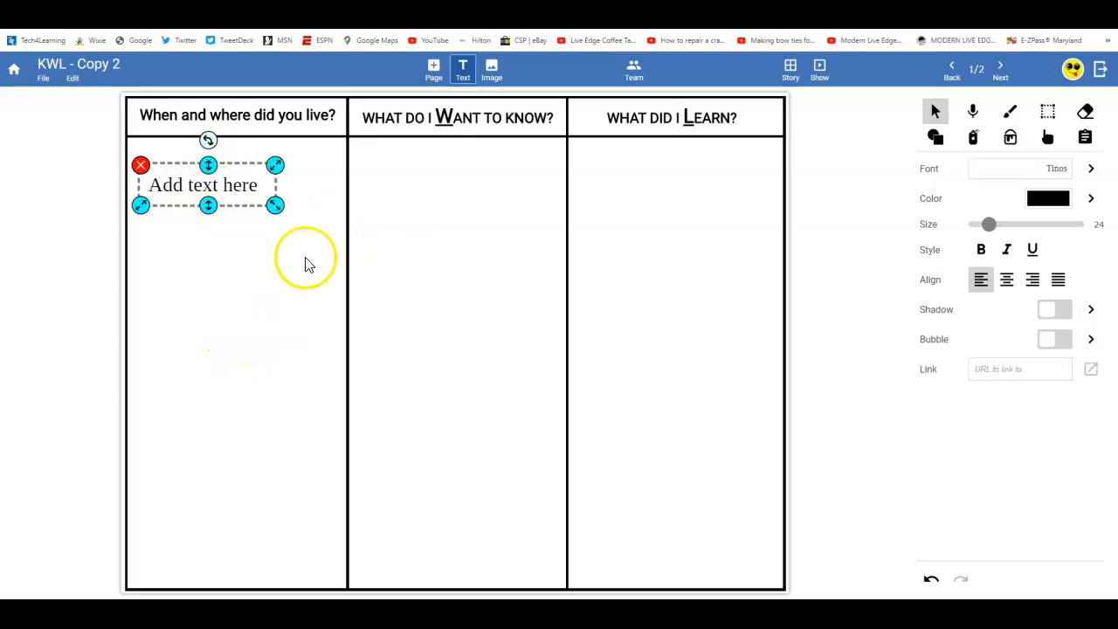
left_click_drag(231, 183, 242, 176)
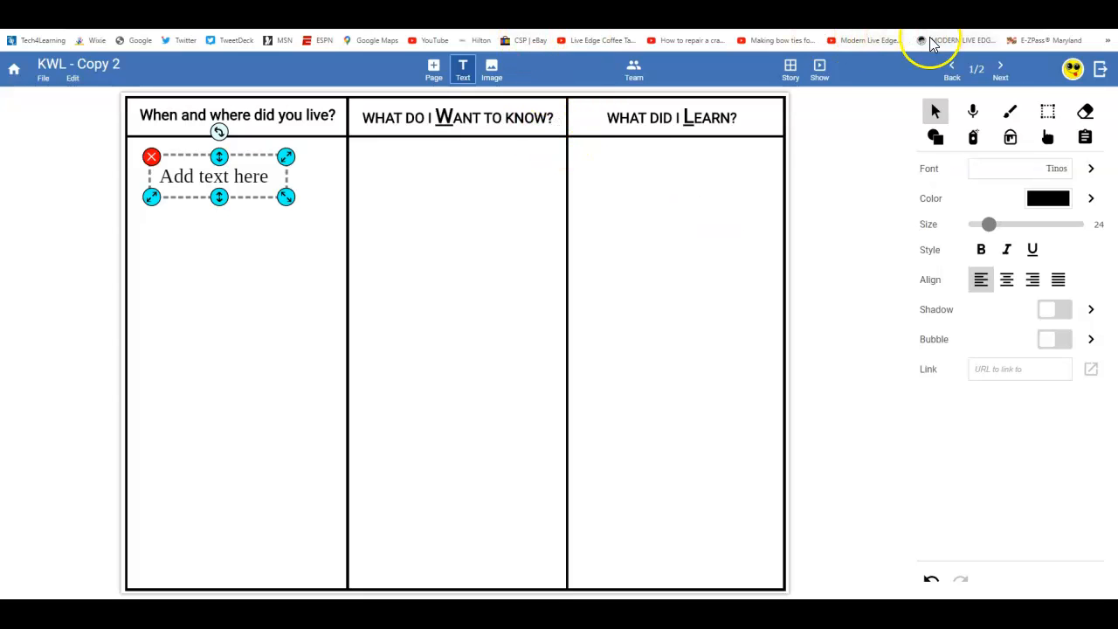
- Go to page 2 and add five blank pages after the KWL pages
left_click(1000, 70)
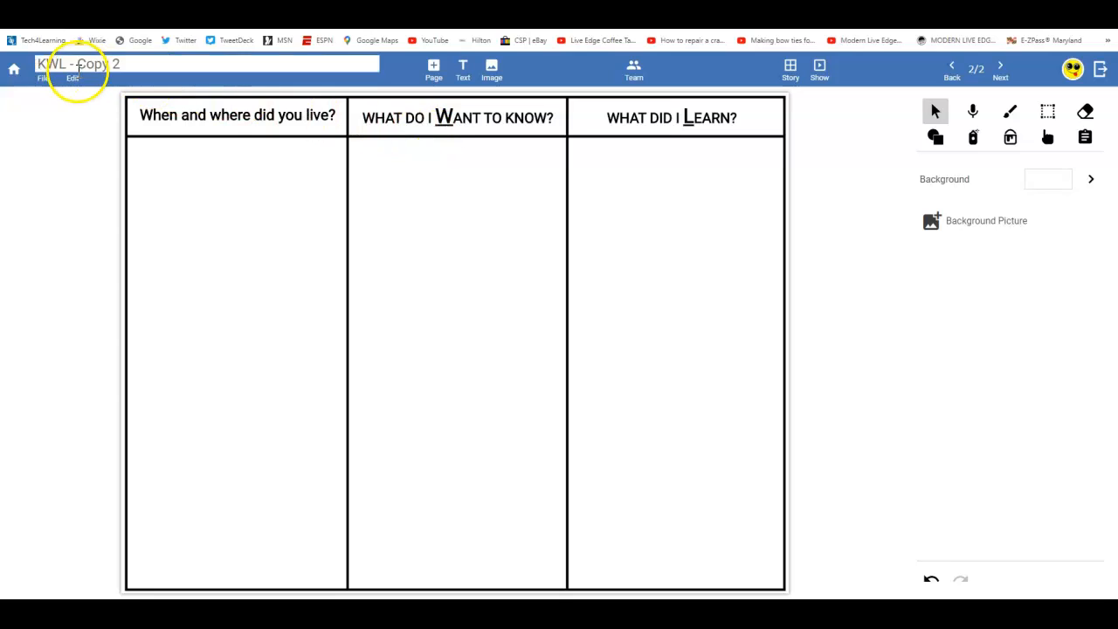
left_click(434, 69)
left_click(434, 72)
left_click(434, 73)
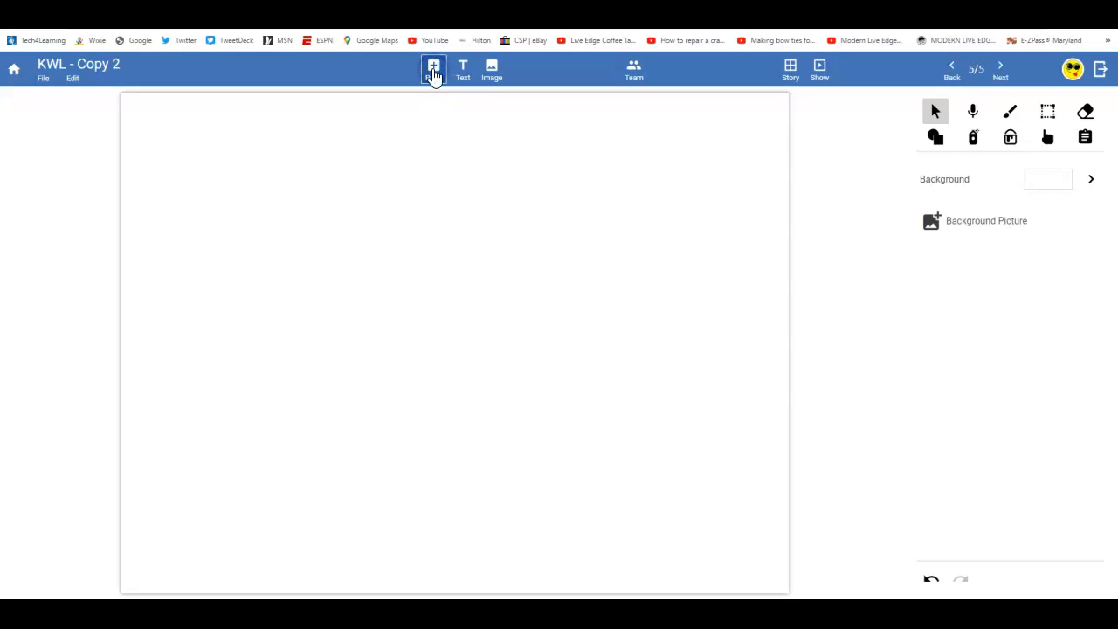
left_click(434, 75)
left_click(434, 75)
- Add an eighth page, check page 3's instructions, and return to select page 1's left heading
left_click(434, 75)
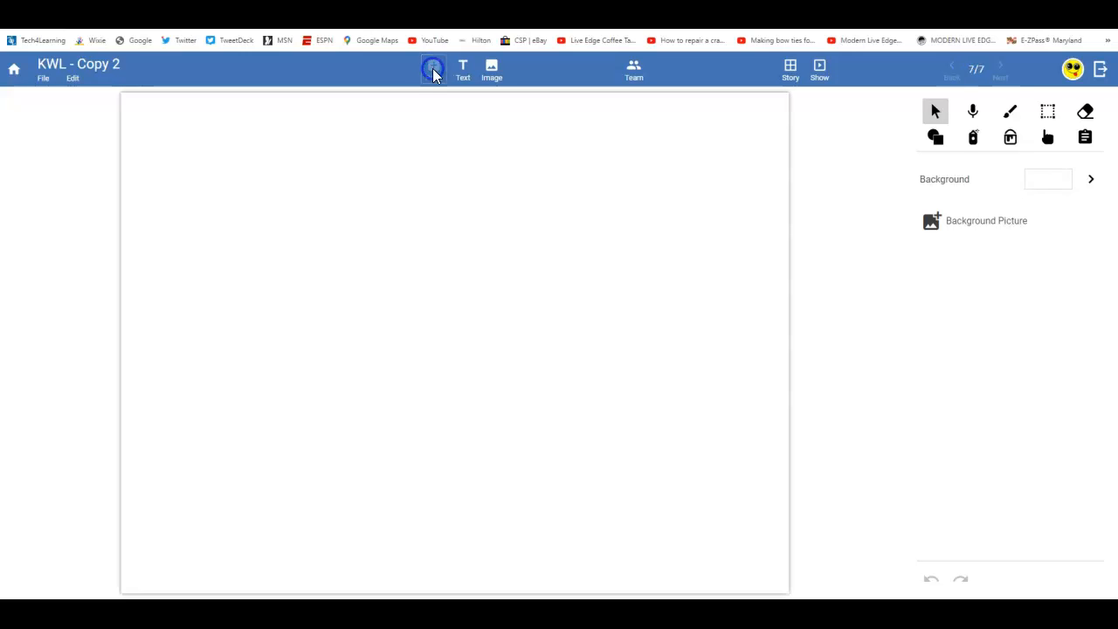
left_click(771, 66)
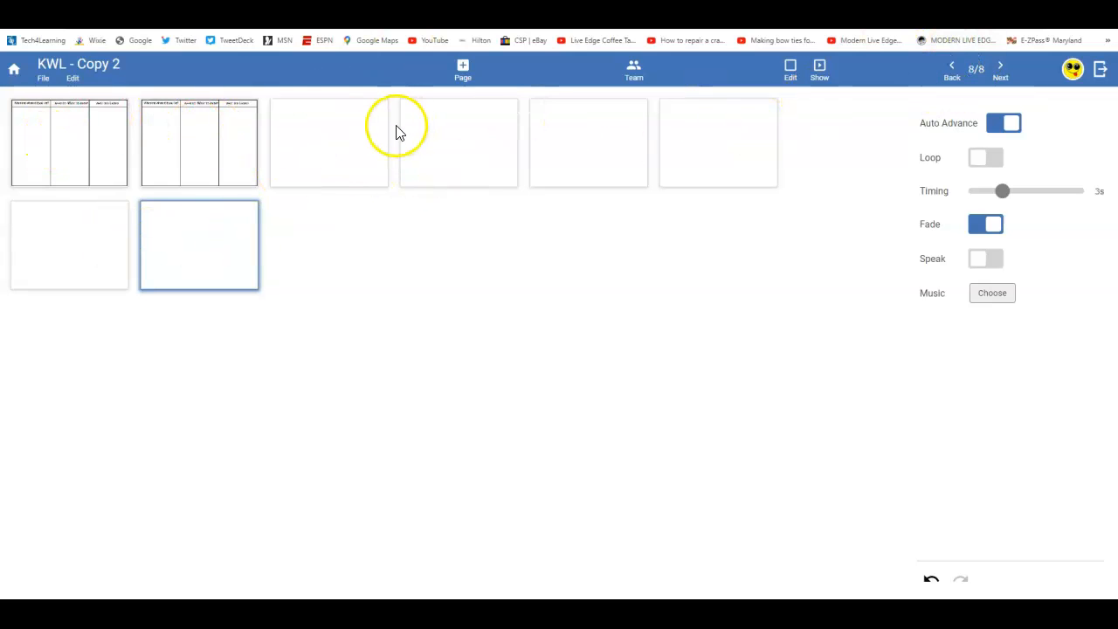
double_click(339, 128)
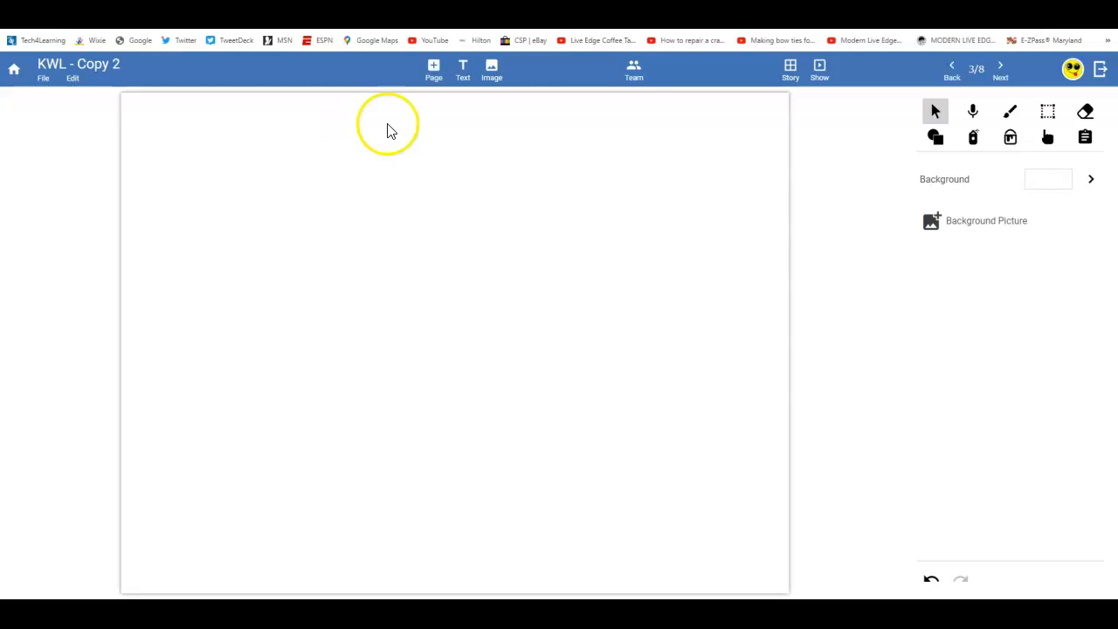
left_click(1085, 138)
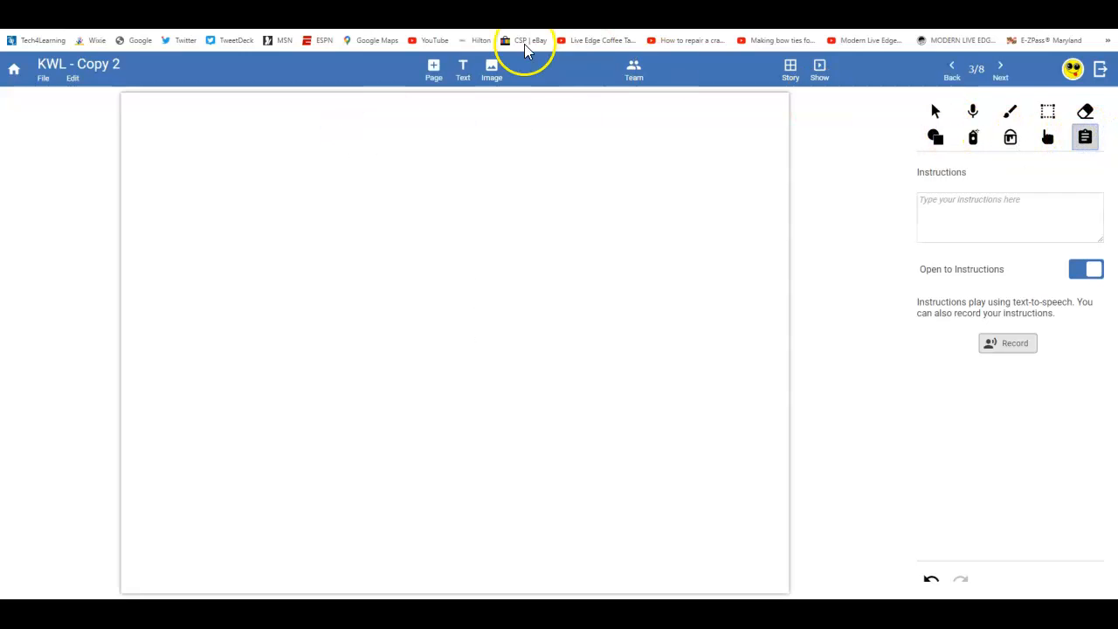
left_click(954, 75)
left_click(954, 76)
left_click(245, 120)
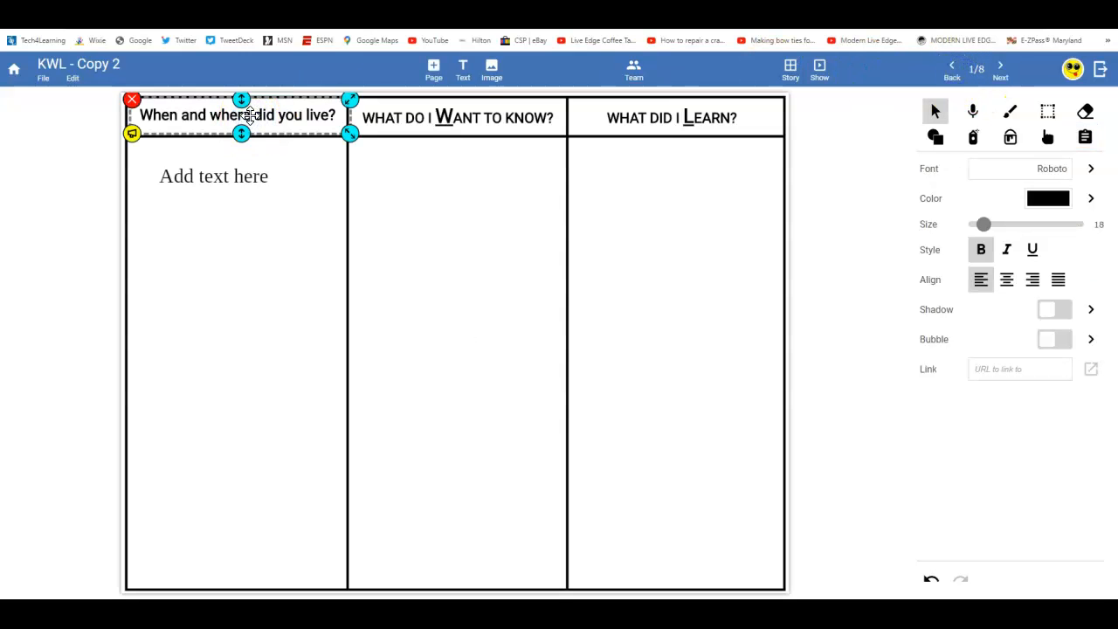
- Copy the 'When and where did you live?' heading text and go to page 3
left_click(242, 114)
left_click_drag(335, 117, 148, 115)
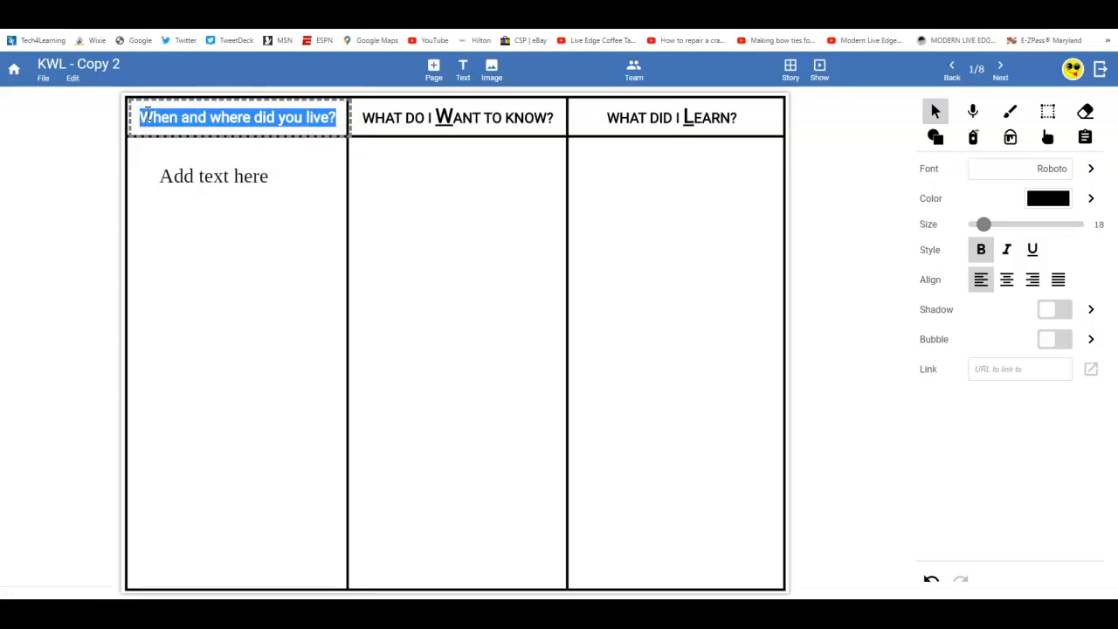
left_click(1001, 68)
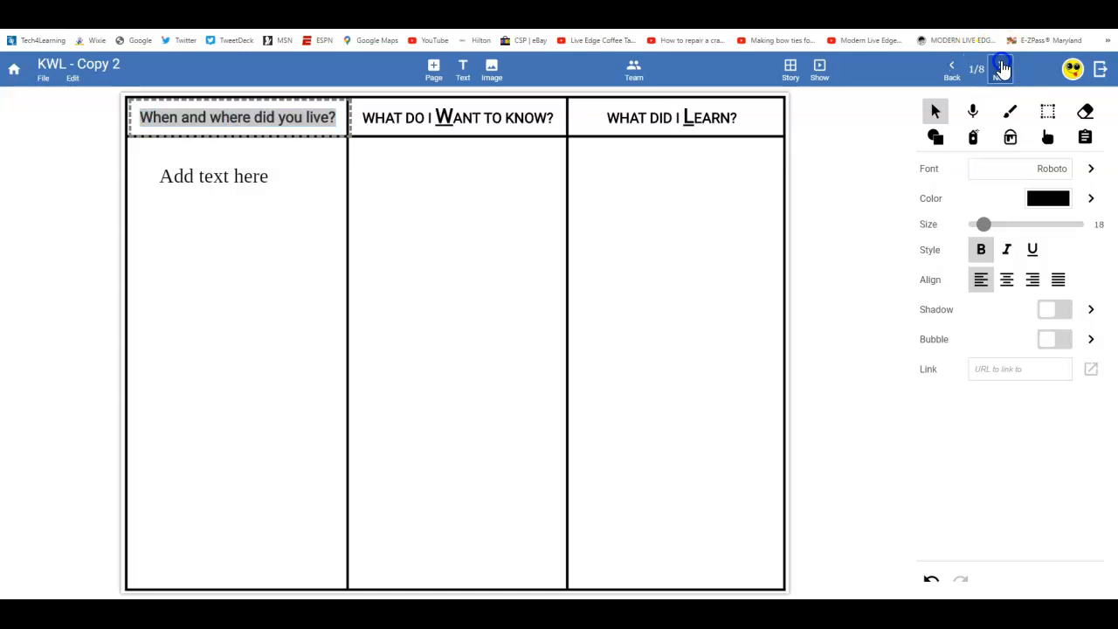
left_click(1001, 69)
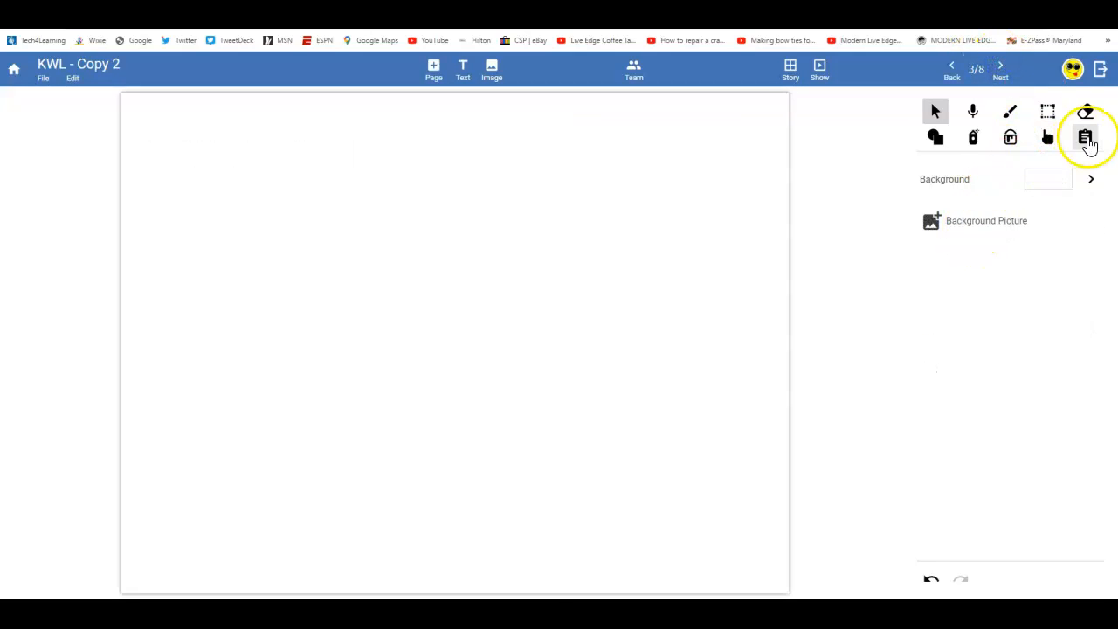
- Paste it into page 3's instructions, prefixed with 'Ask your person', then go to page 4
left_click(1086, 140)
left_click(987, 218)
type("When and where did you live?")
left_click(925, 203)
left_click(924, 202)
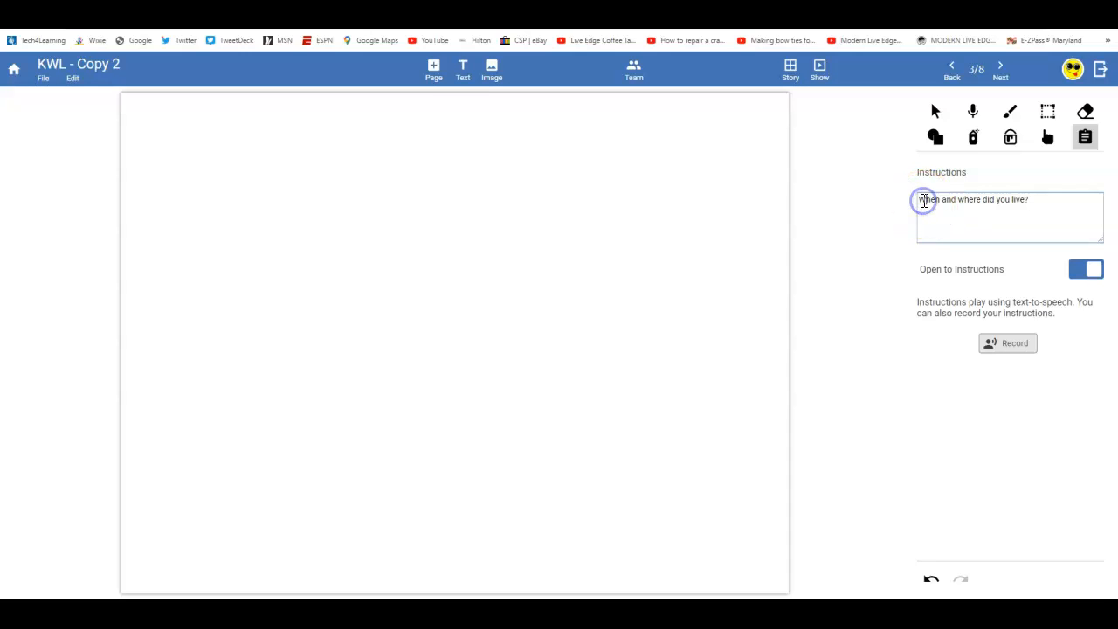
type("Ask your person \"")
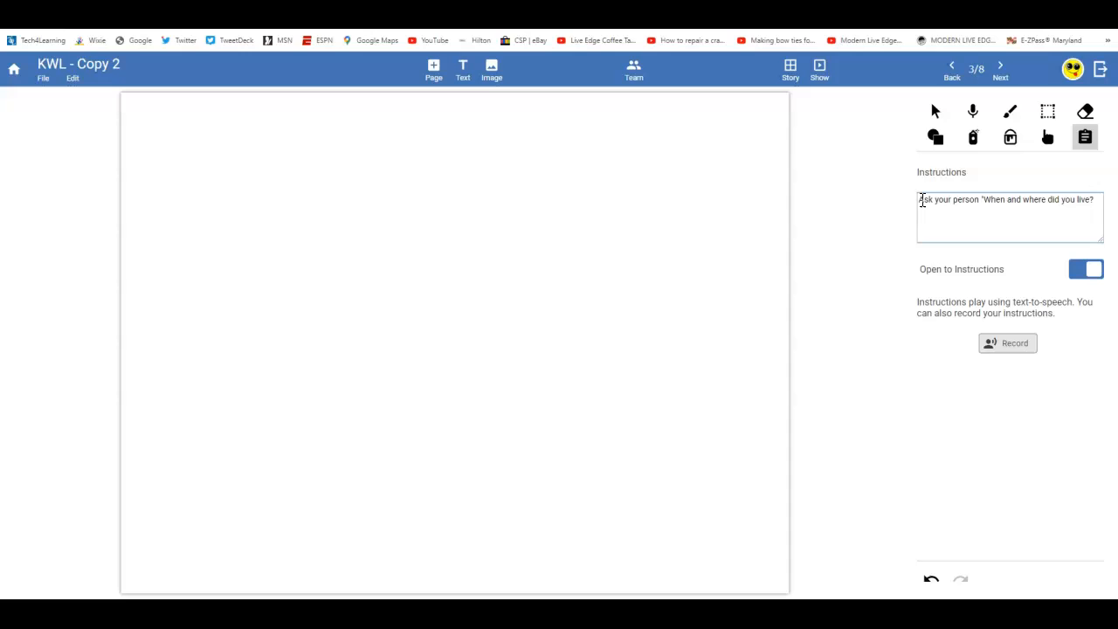
left_click(1092, 200)
left_click(1094, 200)
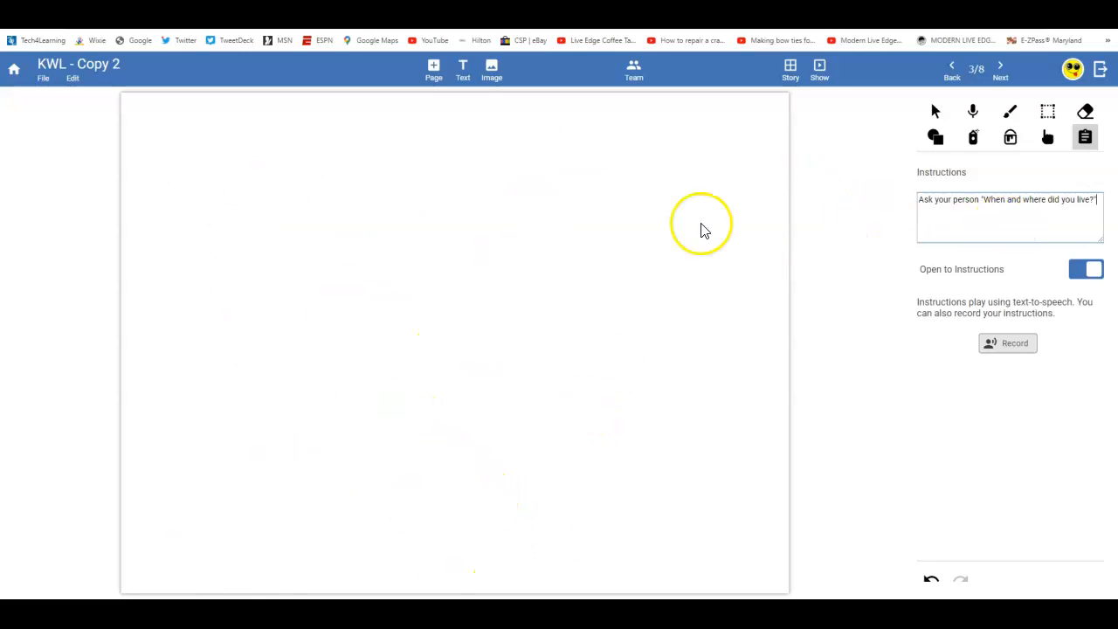
left_click(997, 73)
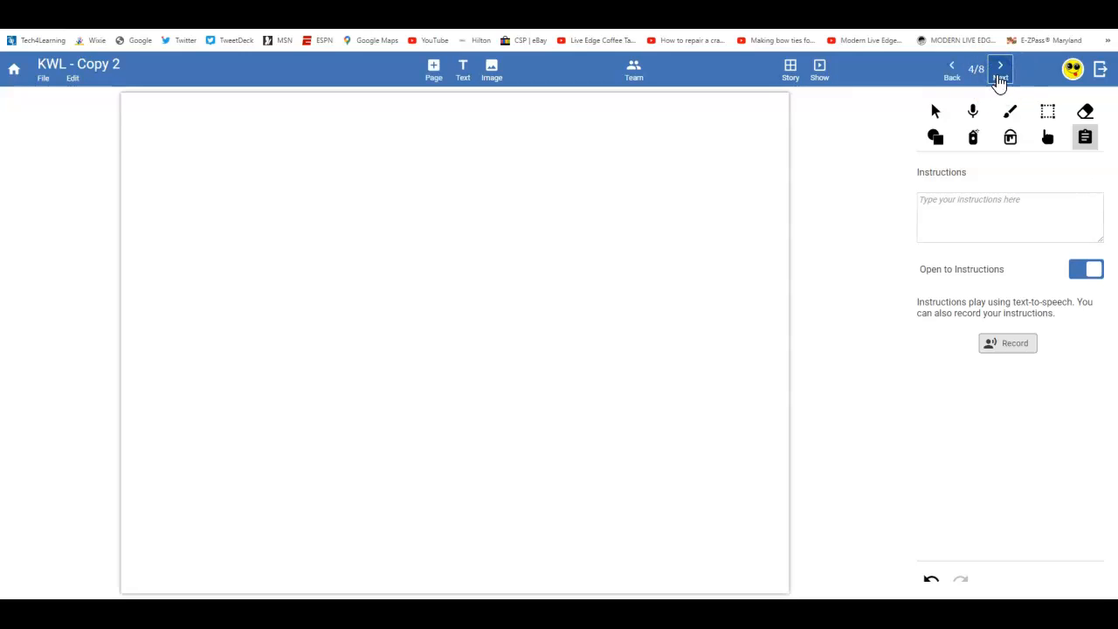
- Go to page 5, then view all eight pages as Story thumbnails
left_click(1001, 76)
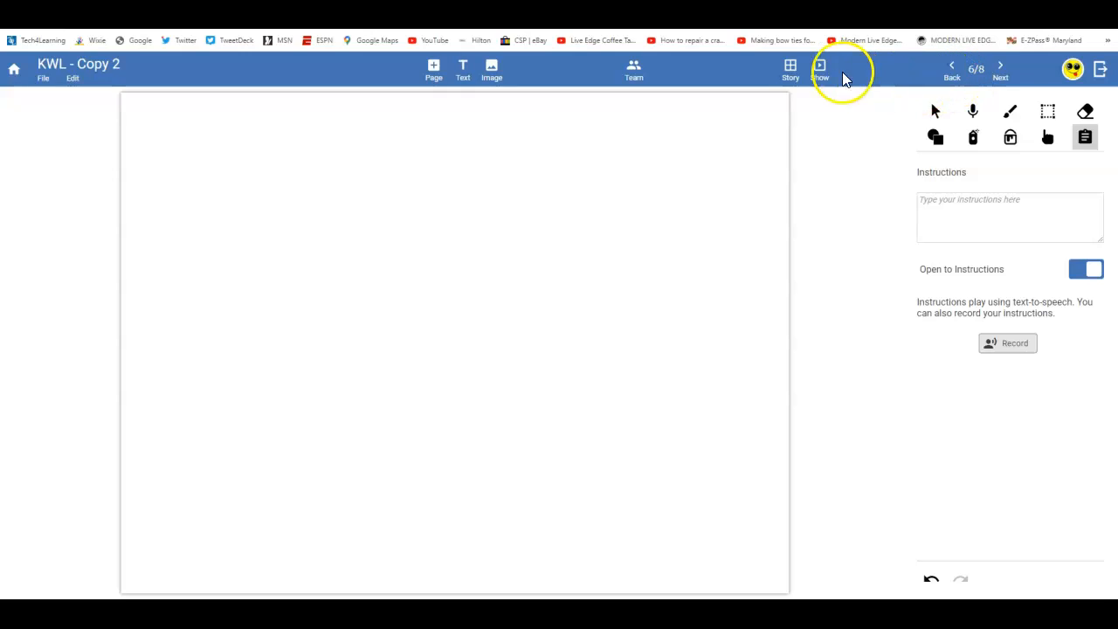
left_click(790, 70)
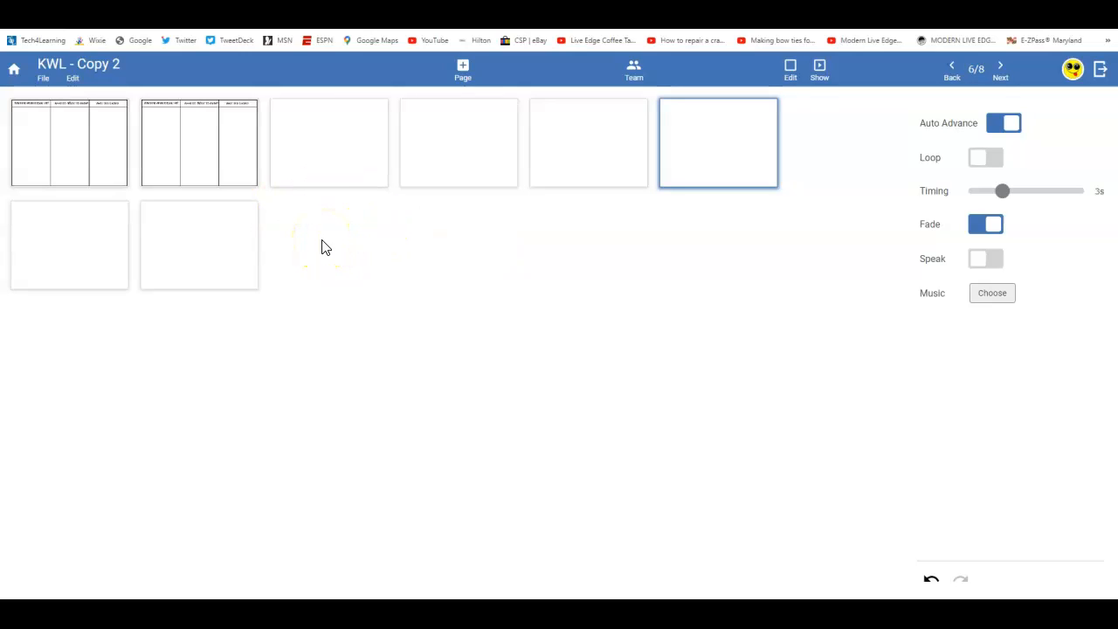
- Inspect the second page, a KWL organizer, then return to the overview of all pages
left_click(236, 150)
left_click(219, 116)
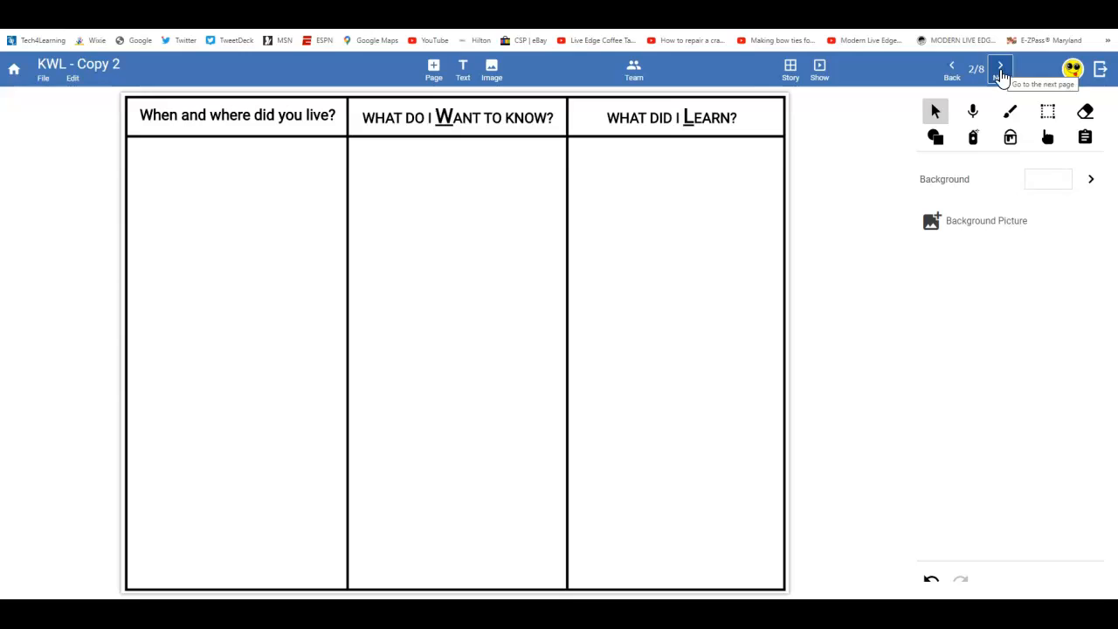
left_click(791, 70)
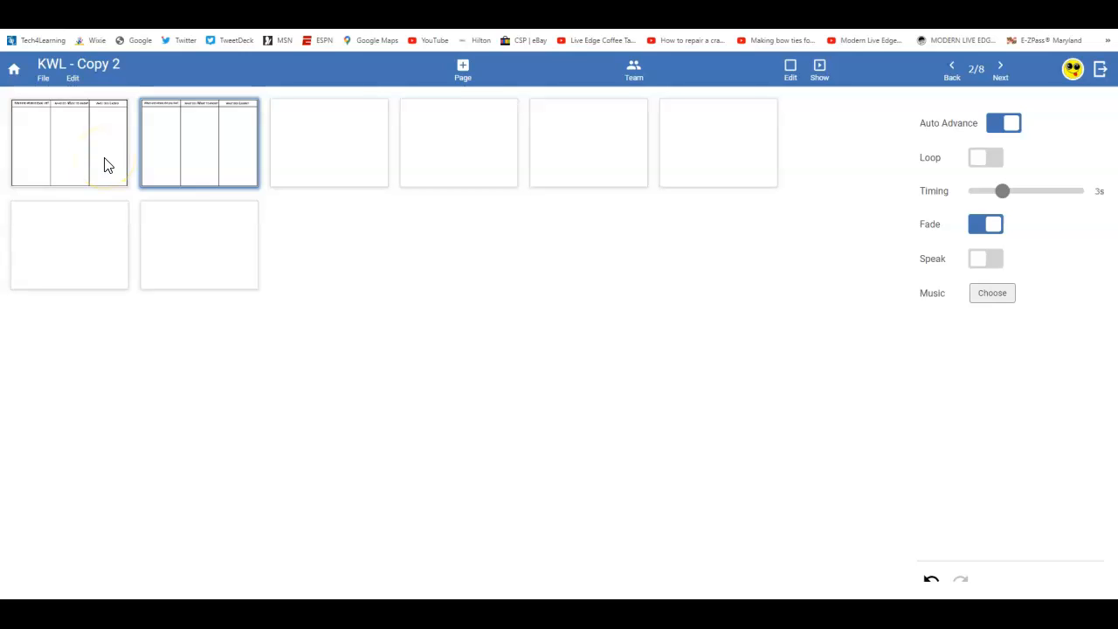
- Move both KWL organizer pages after the six blank pages, then select the first blank page
left_click_drag(106, 166, 373, 263)
left_click_drag(82, 141, 644, 142)
left_click_drag(96, 239, 696, 146)
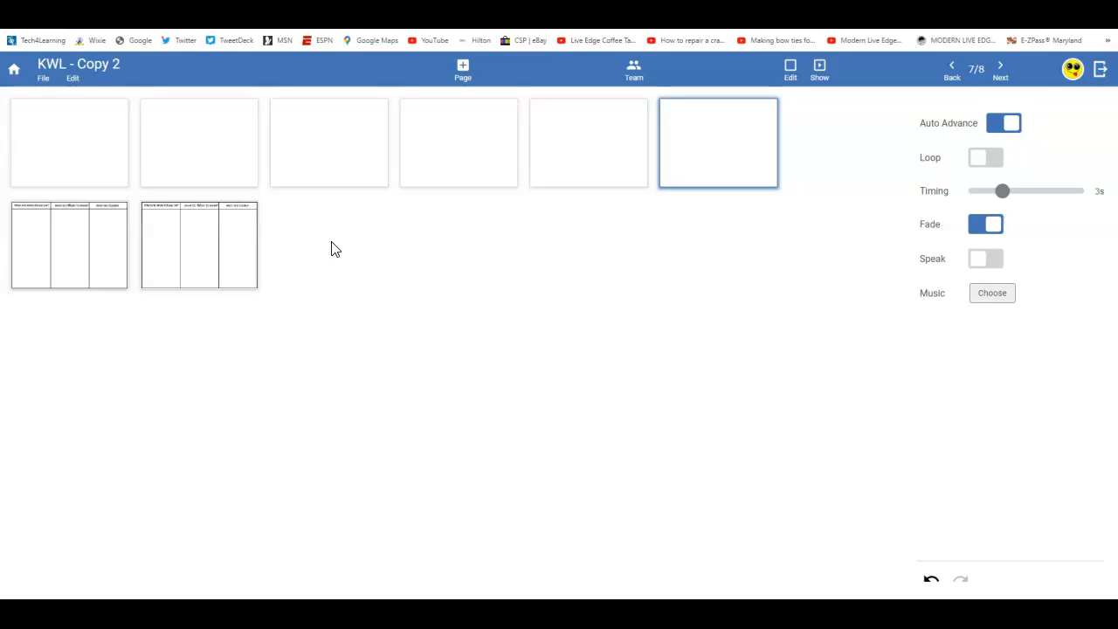
left_click(79, 148)
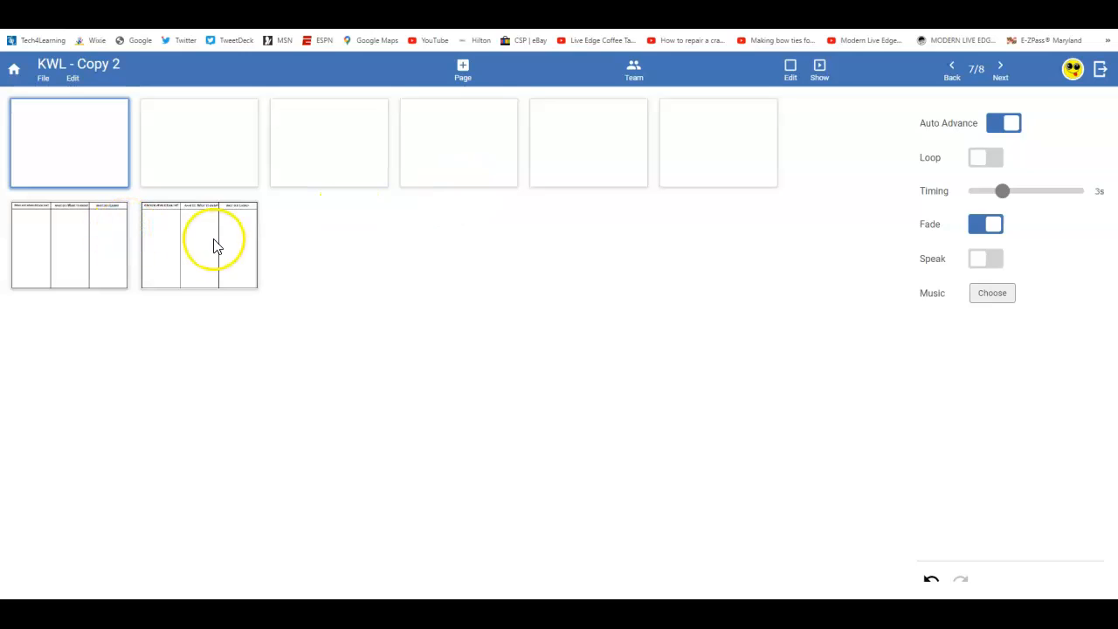
- Add a text box on page 1 reading 'Hello, My Name is Benjamin Franklin', correcting 'Bejamkin' to 'Benjamin'
double_click(91, 152)
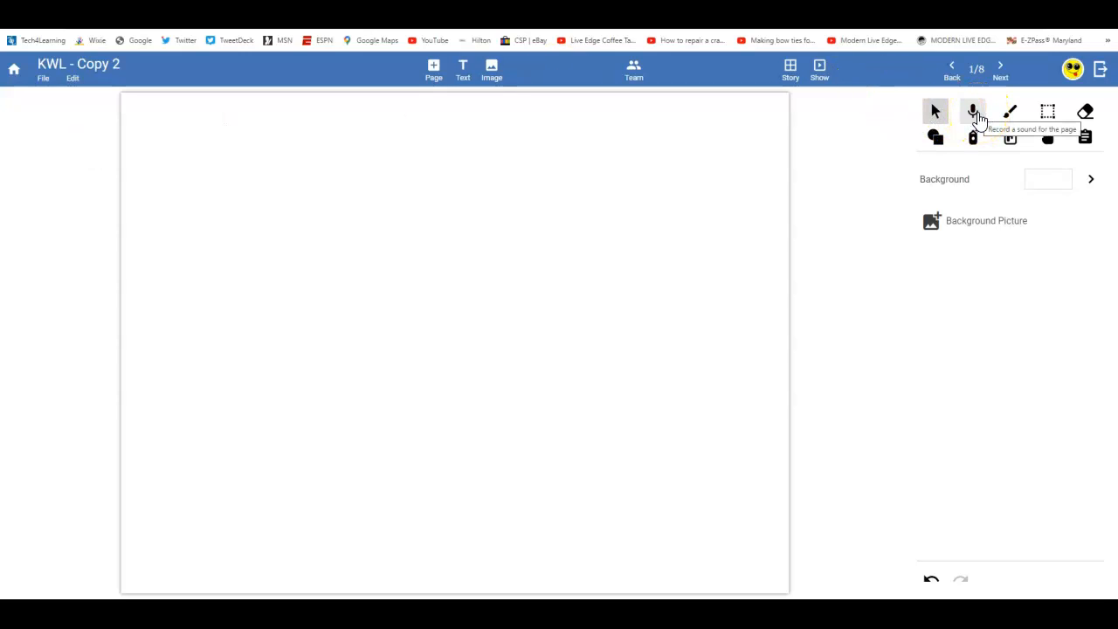
left_click(463, 72)
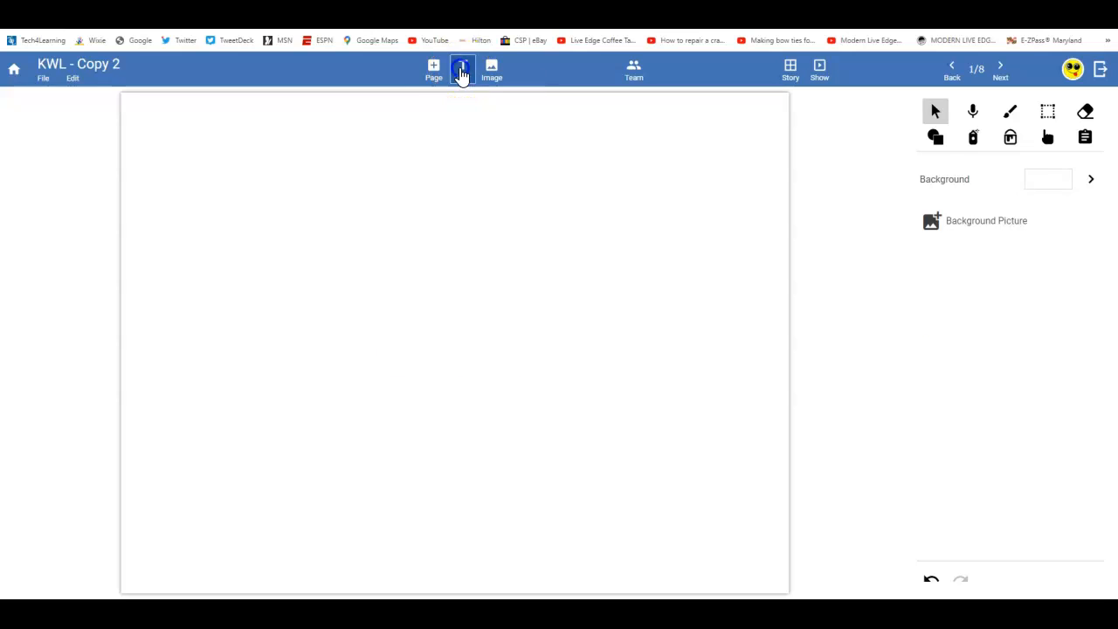
type("Hello")
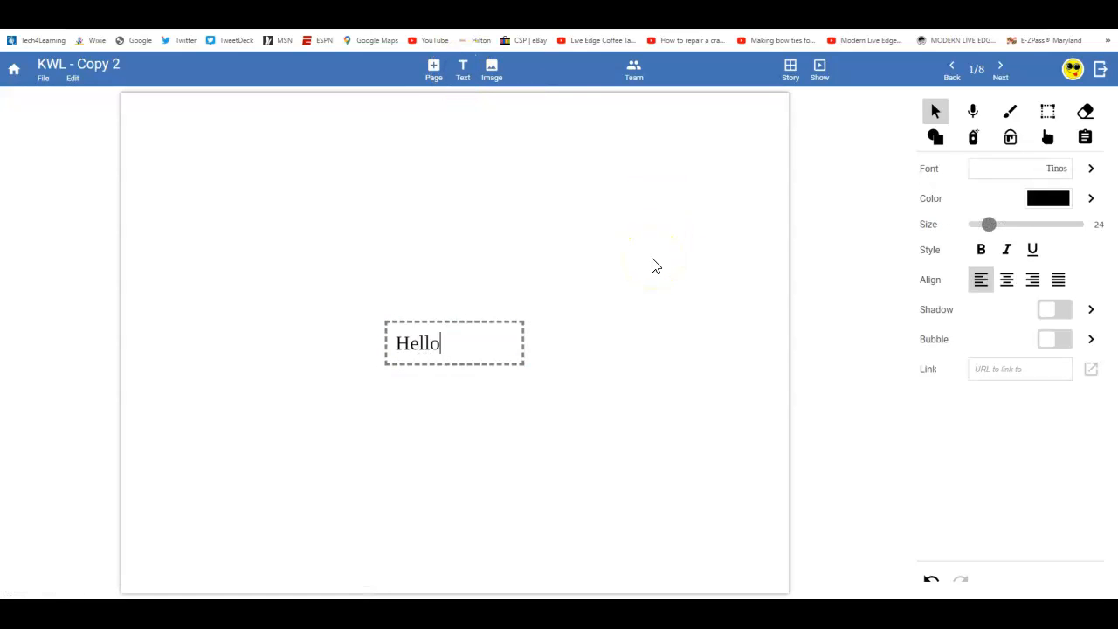
type(", My Name ")
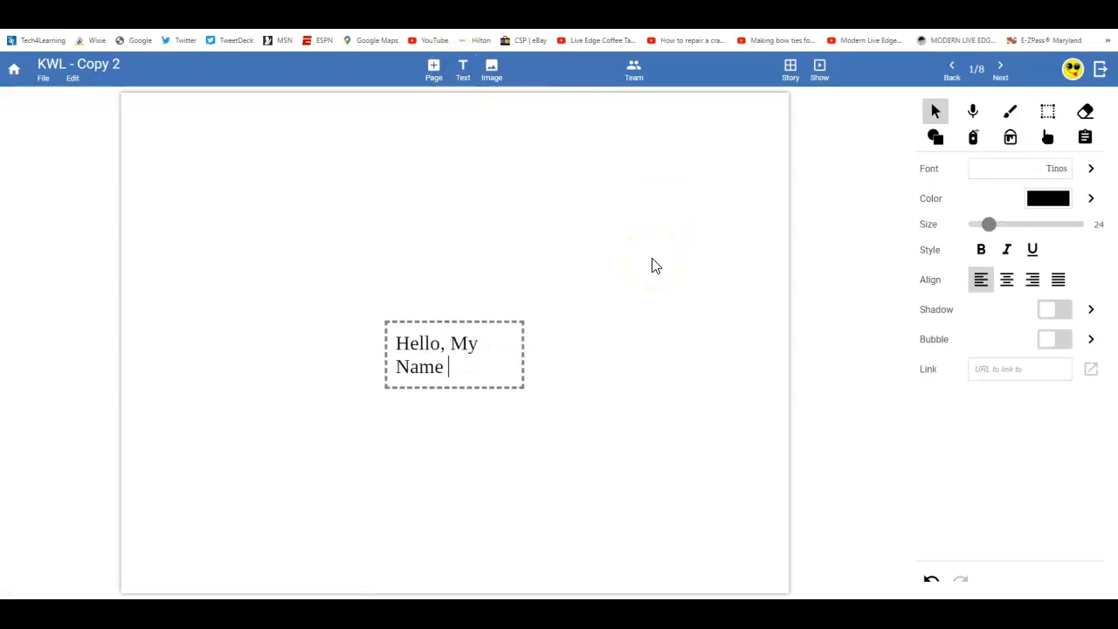
type("is Bejamkin Franklin")
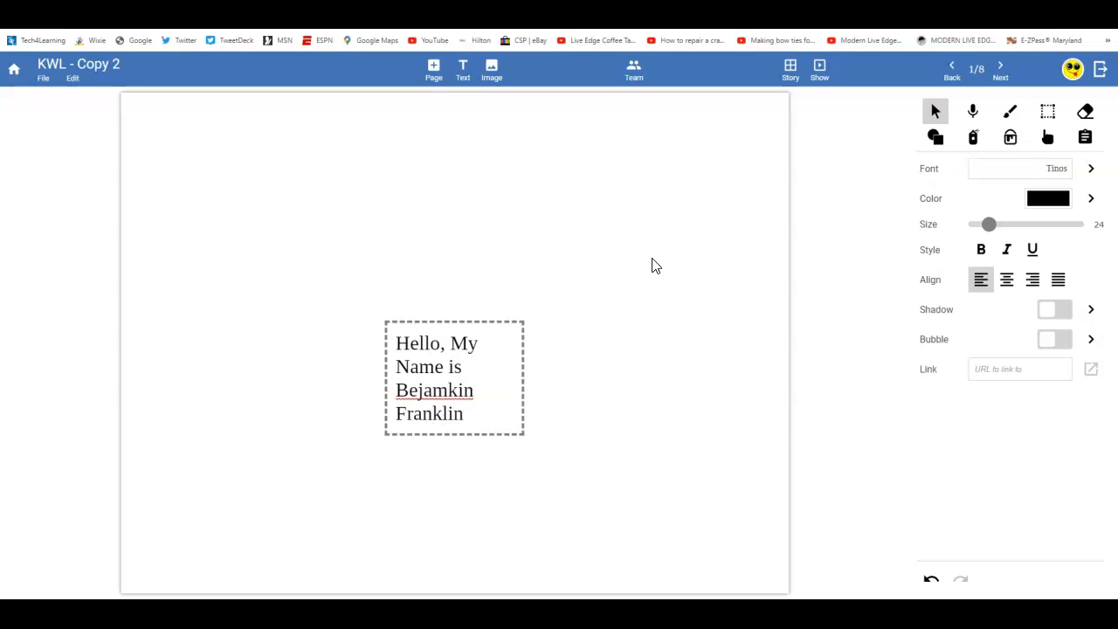
right_click(449, 386)
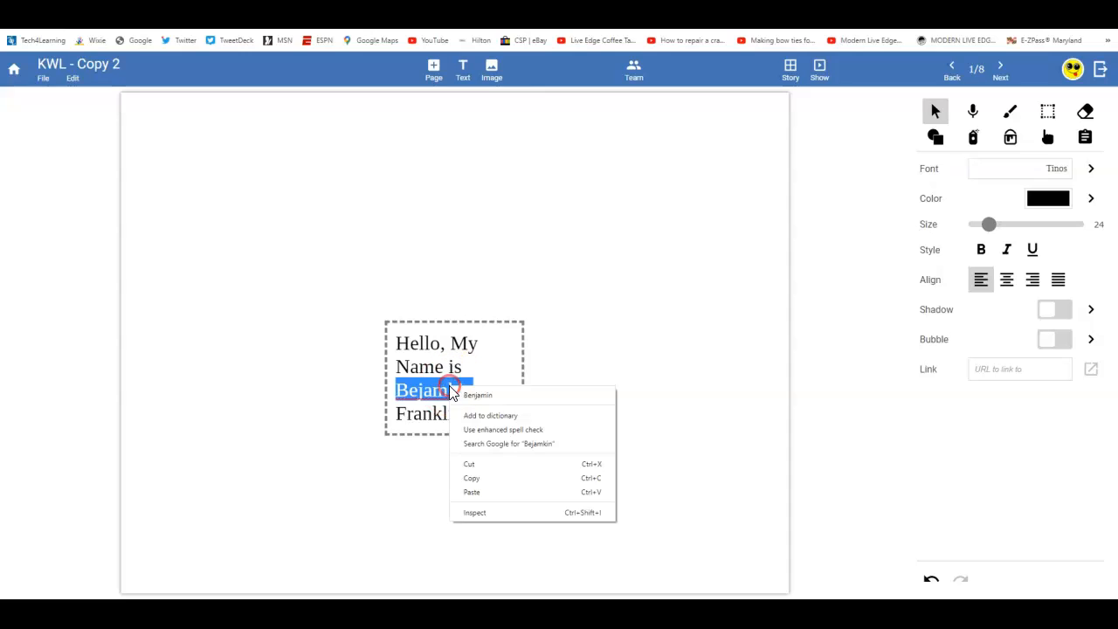
left_click(473, 395)
left_click(564, 387)
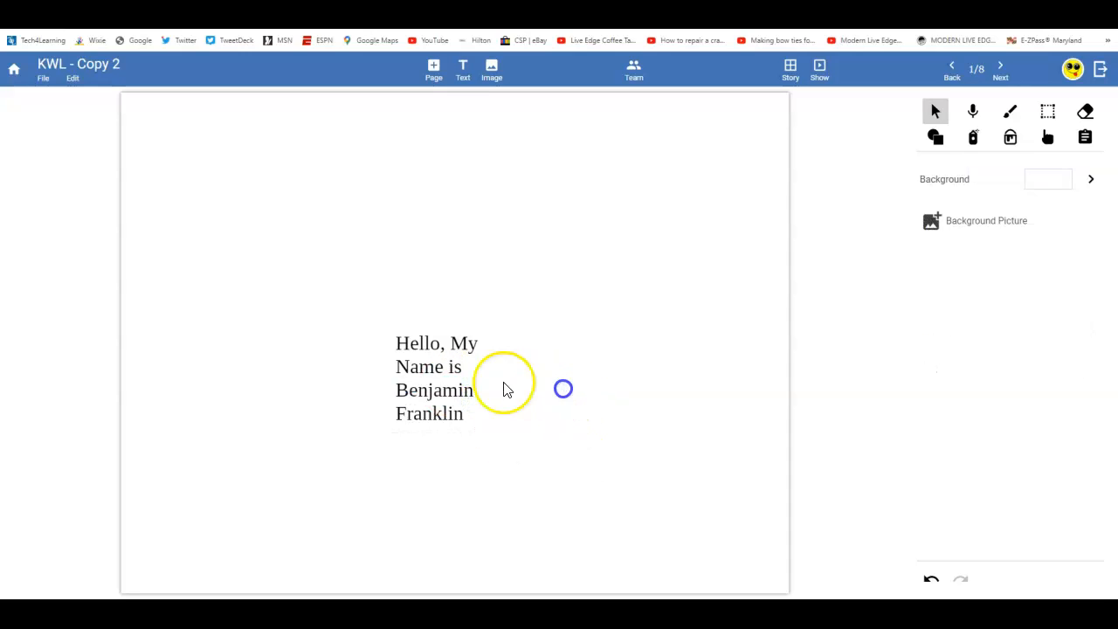
- Turn the greeting into a rectangular speech bubble with a downward arrow, widened to one line
left_click_drag(475, 387, 455, 254)
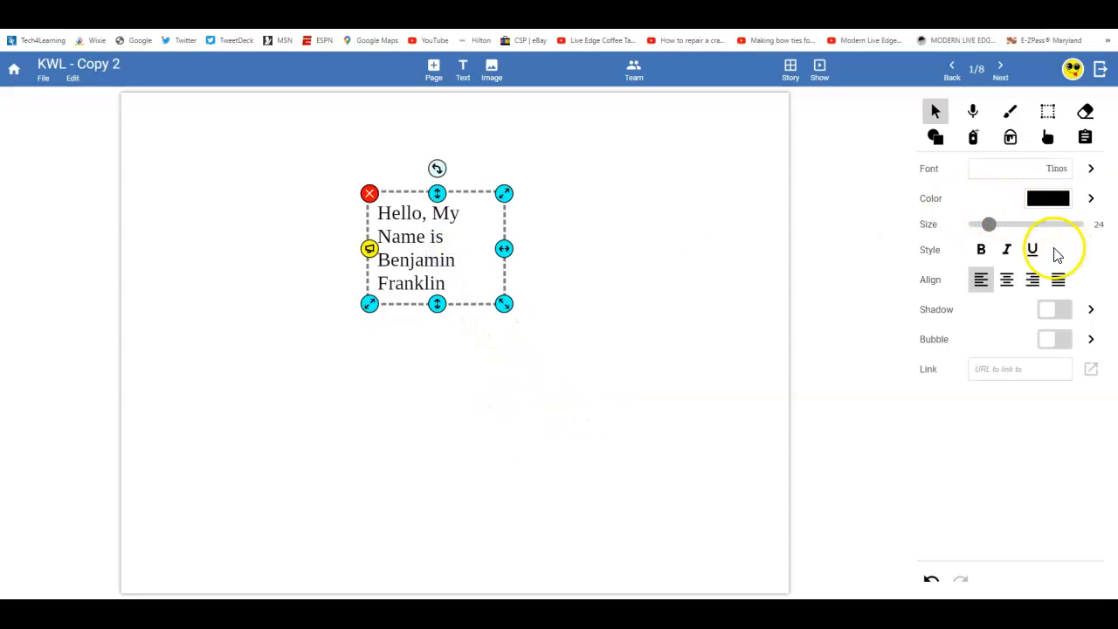
left_click(1060, 340)
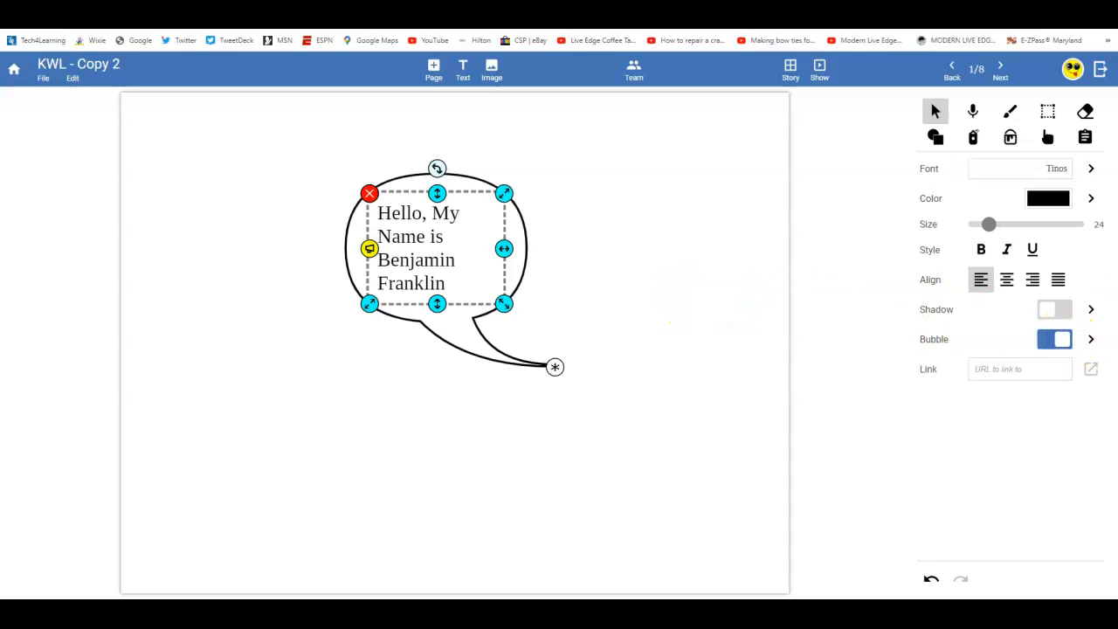
left_click(1090, 339)
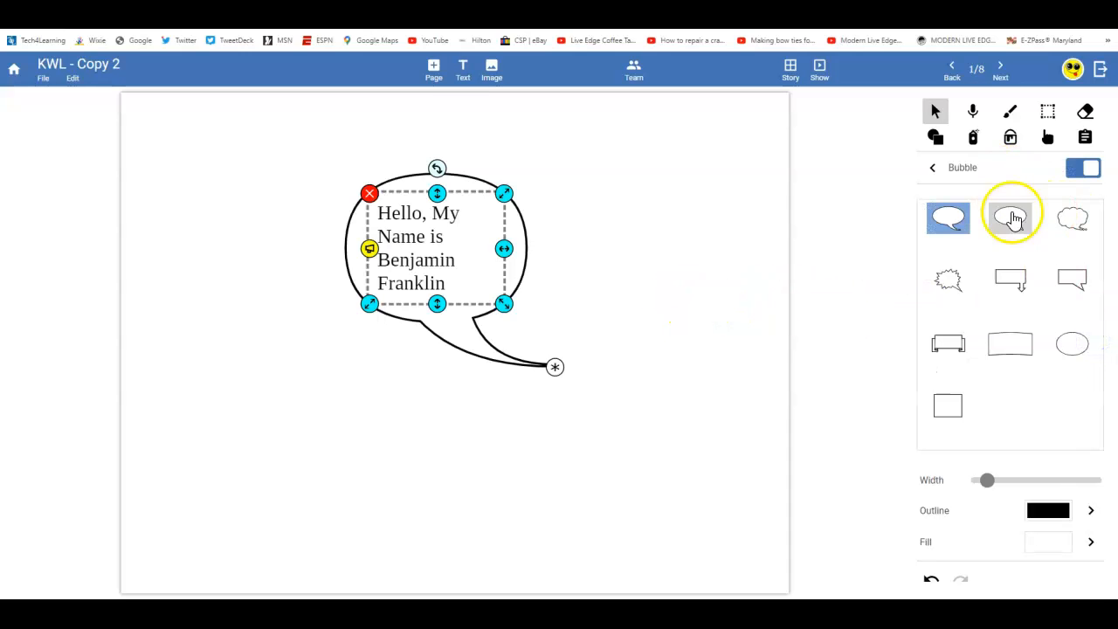
left_click(1010, 213)
left_click(1011, 278)
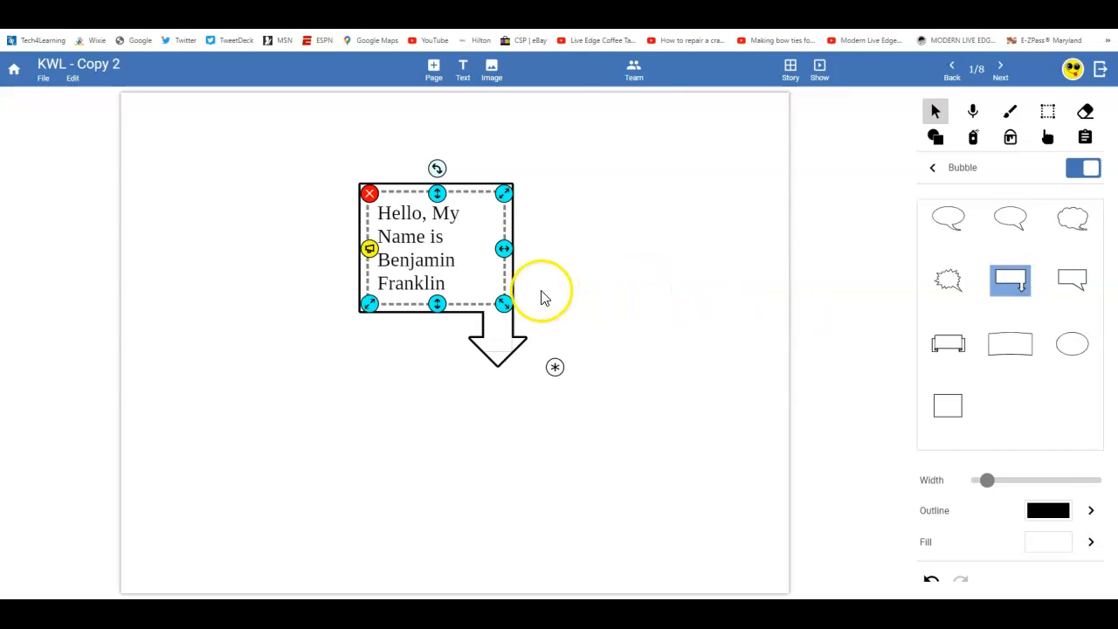
left_click_drag(505, 249, 708, 251)
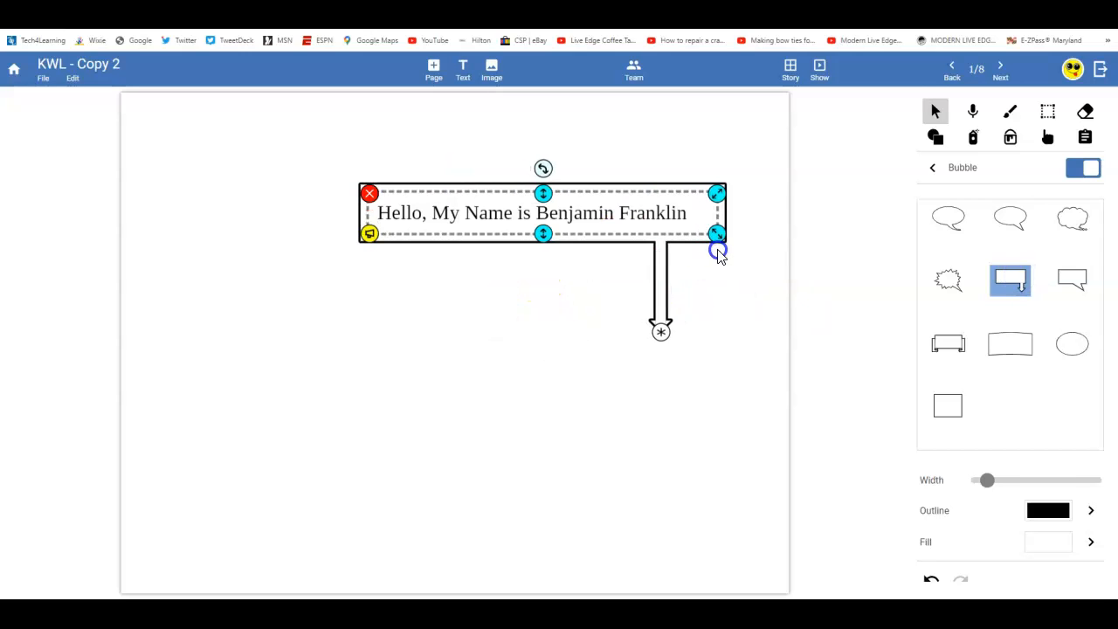
- Move the speech bubble up near the top of the page
left_click(530, 336)
left_click(532, 218)
left_click_drag(532, 218, 421, 169)
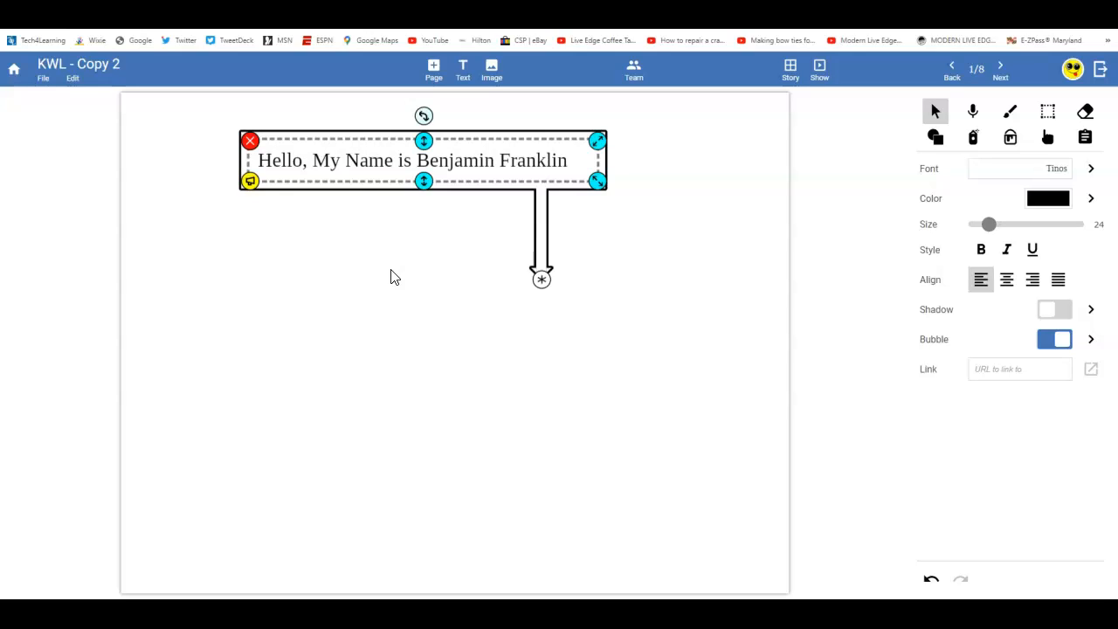
left_click(448, 306)
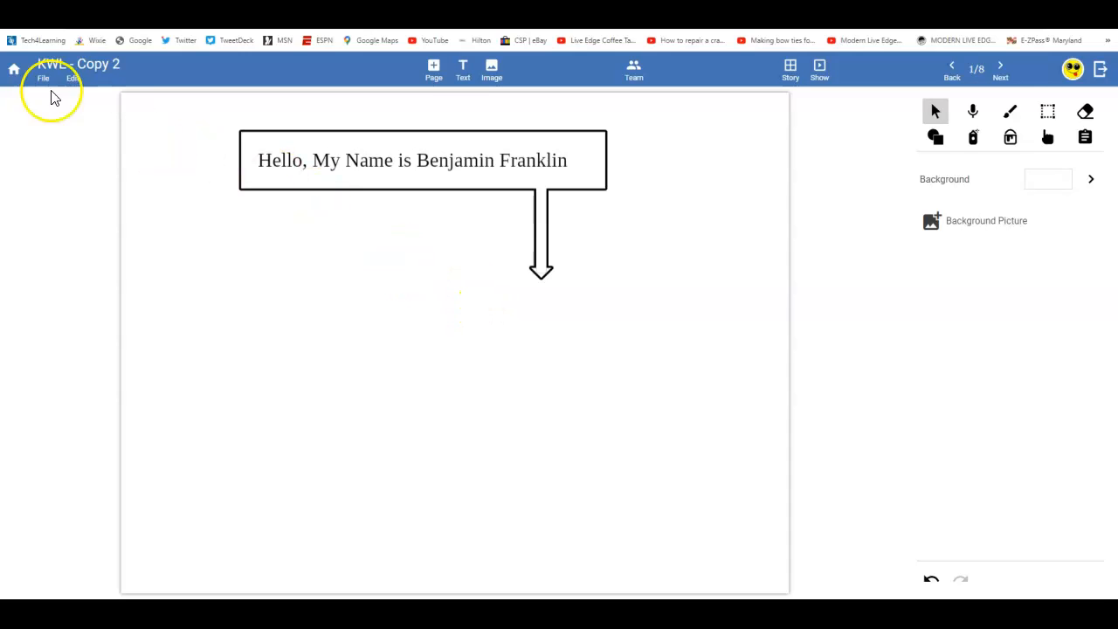
- Leave the project name unchanged and return to the story overview of all pages
left_click(51, 63)
left_click(439, 387)
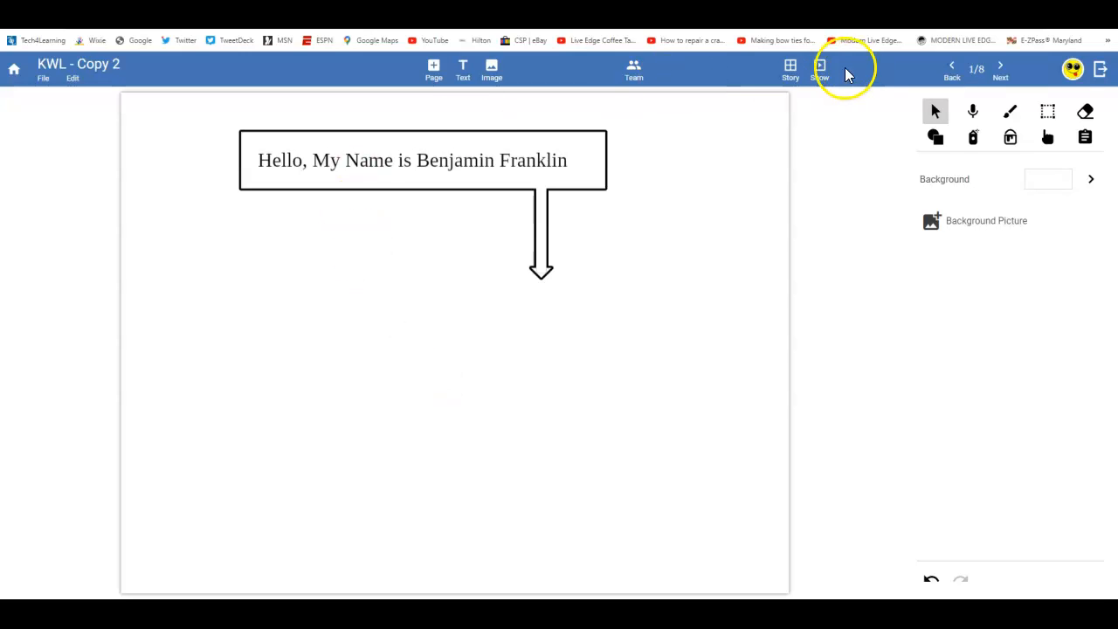
left_click(791, 69)
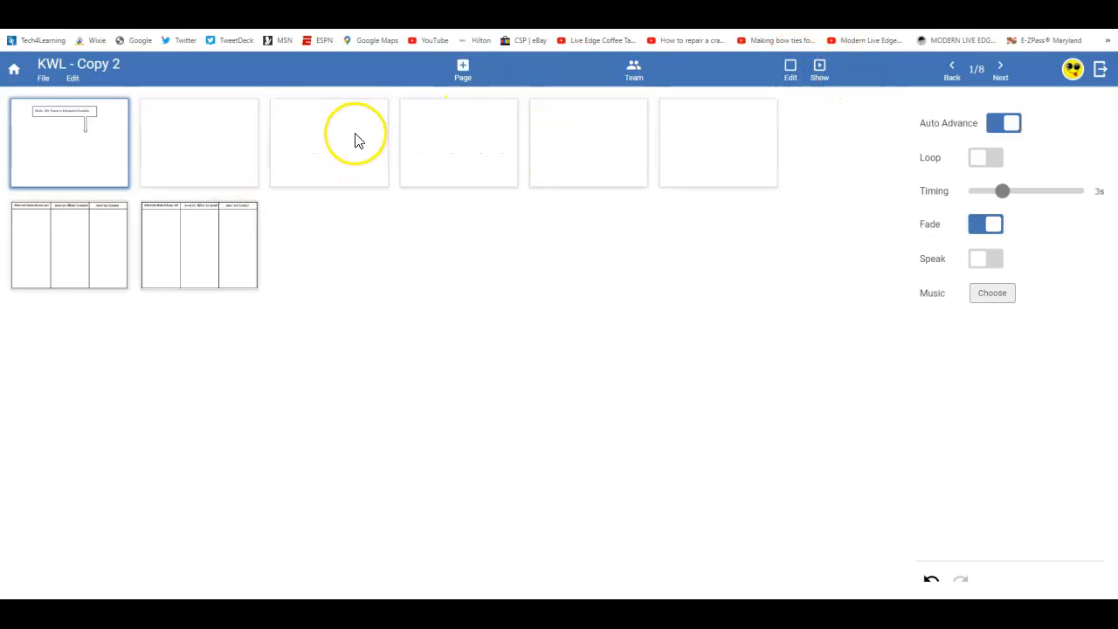
- Start a new assignment from File > Assign, then close it without saving
left_click(40, 85)
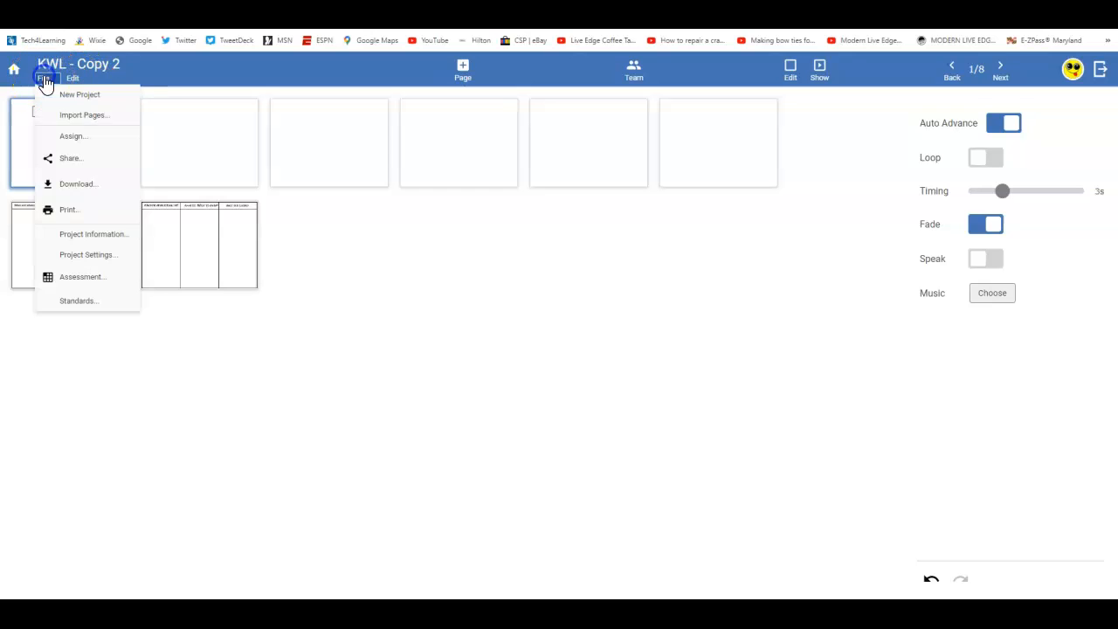
left_click(77, 136)
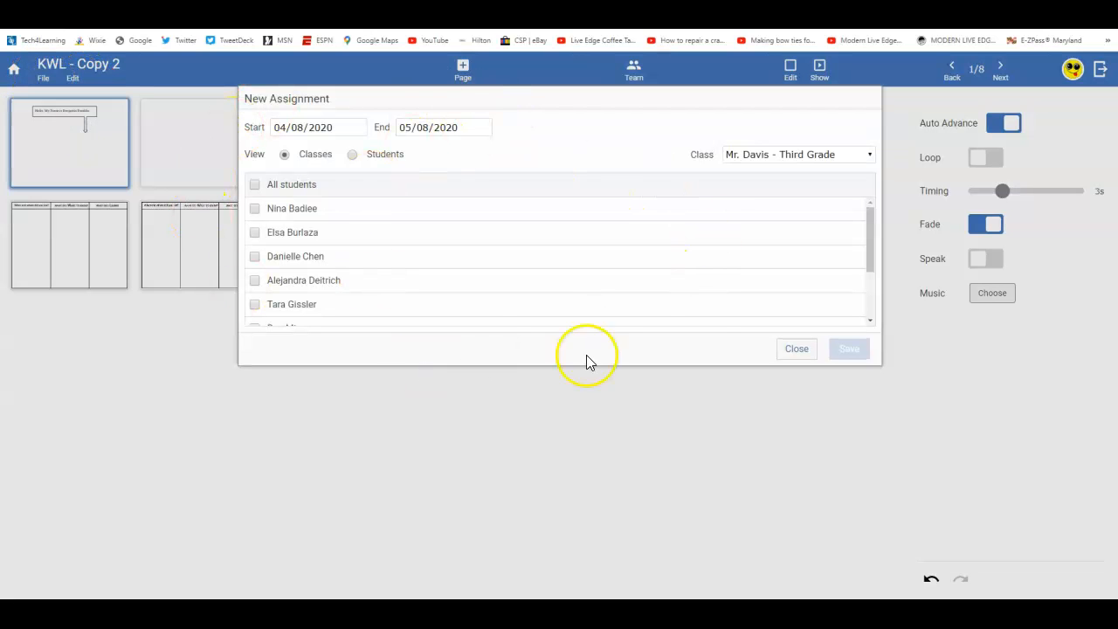
left_click(798, 347)
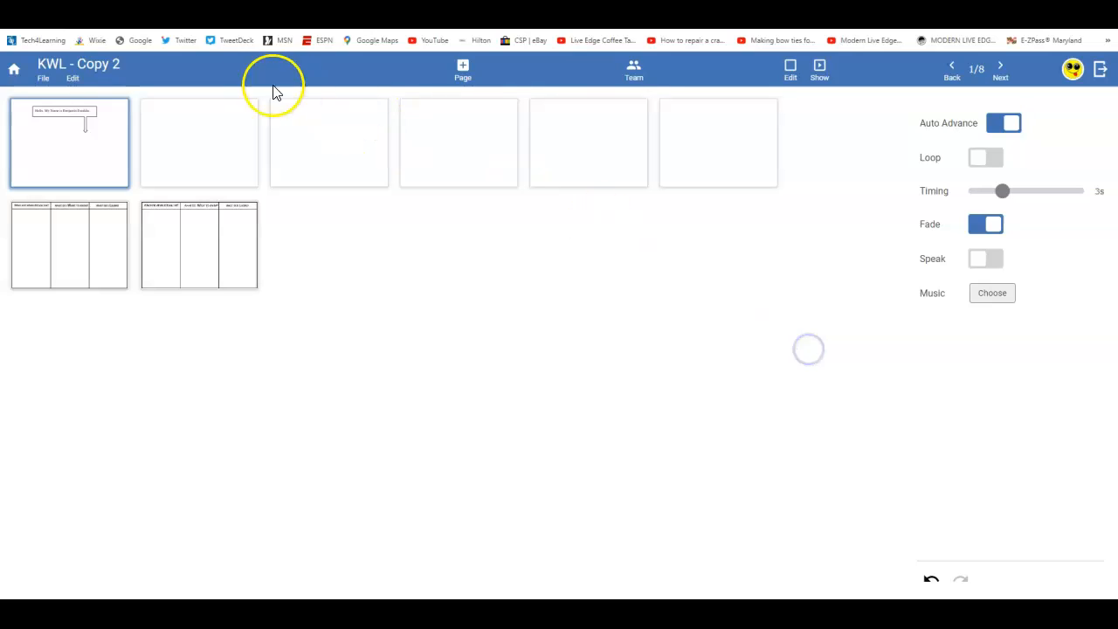